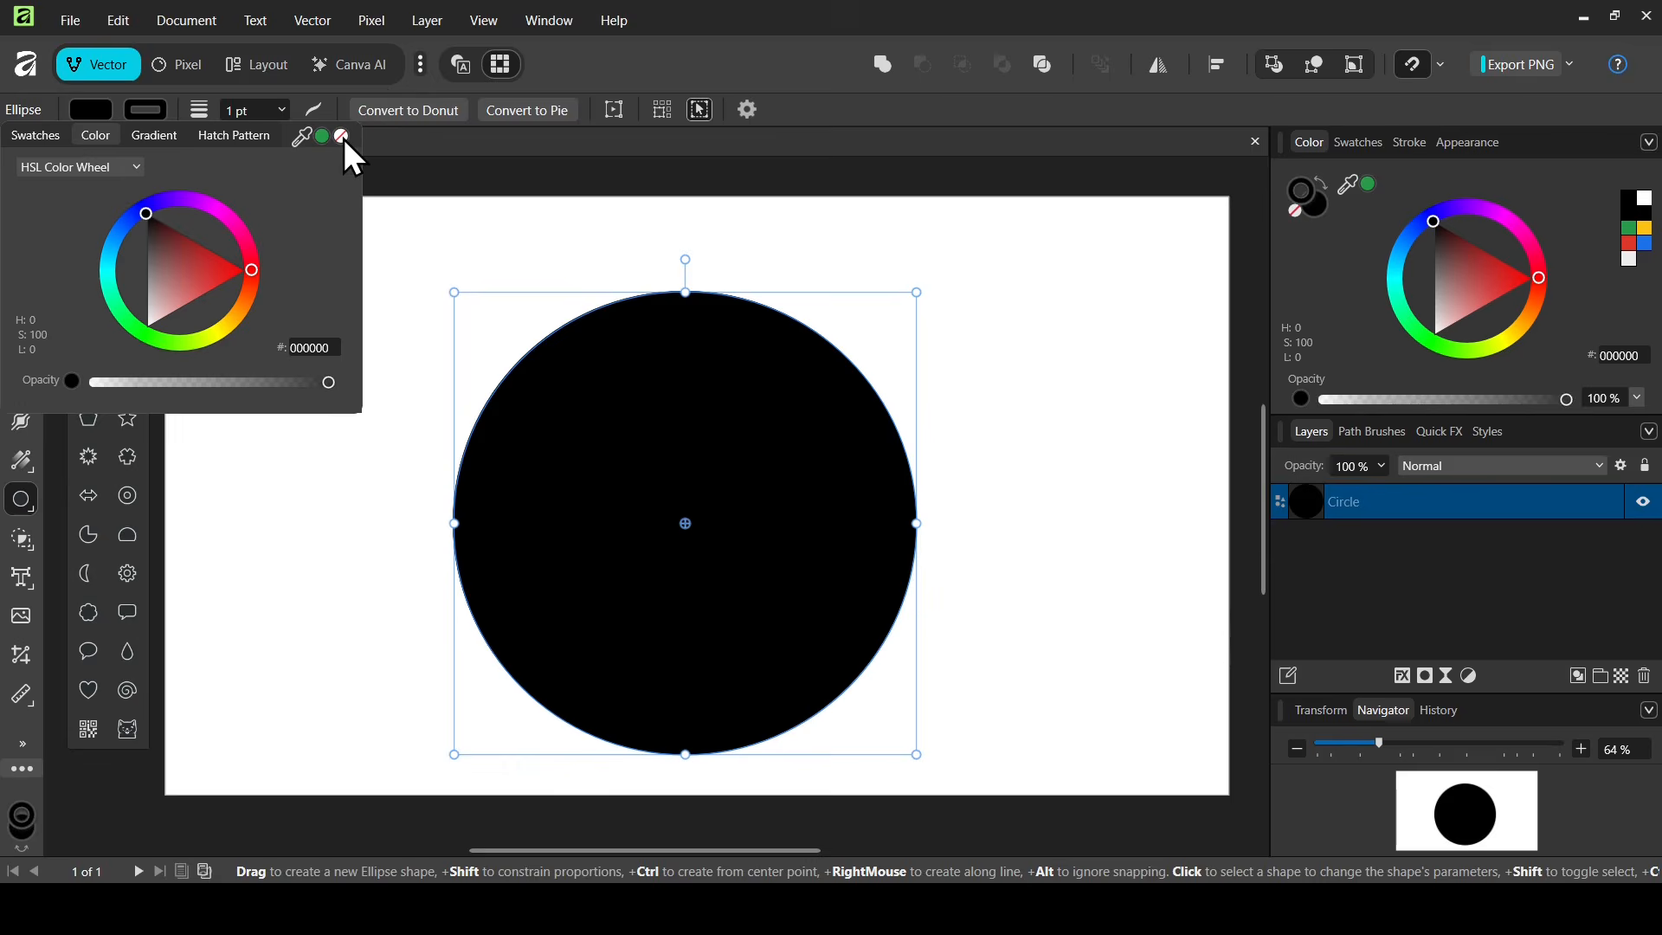
Set the circle's fill to None and its stroke width to 1 pt
{"action": "left_click", "coordinate": [342, 136]}
{"action": "left_click", "coordinate": [252, 111]}
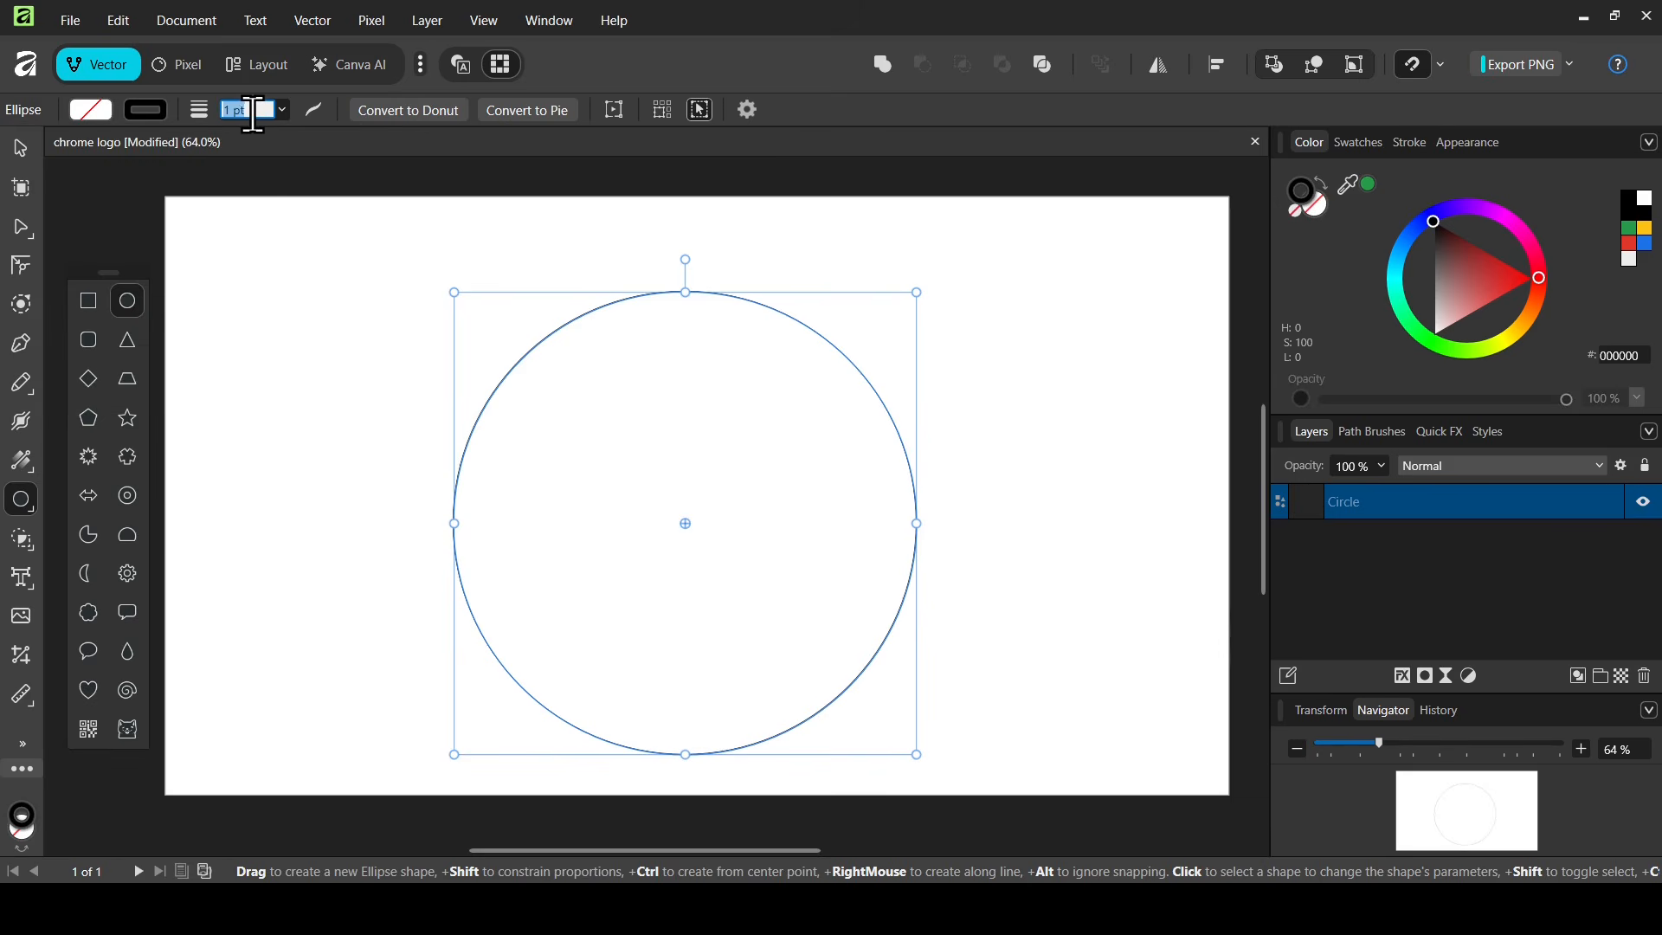
{"action": "type", "text": "1"}
{"action": "key", "text": "Return"}
Nudge the circle slightly upward on the page with the Move Tool
{"action": "left_click", "coordinate": [29, 148]}
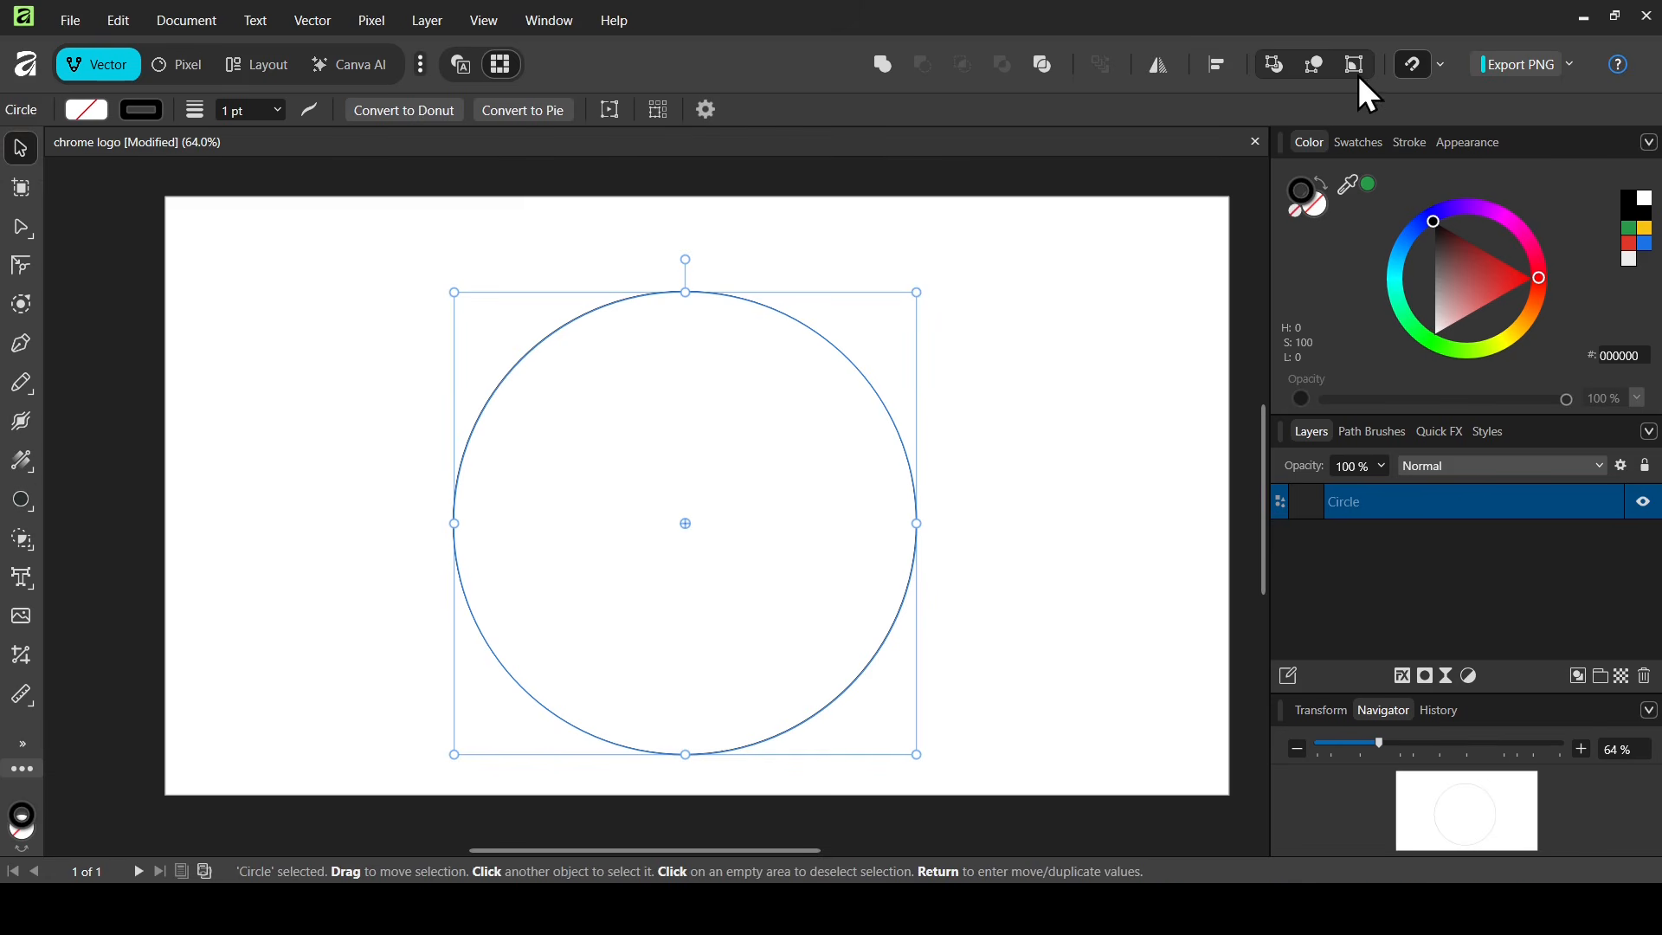
{"action": "left_click", "coordinate": [1441, 64]}
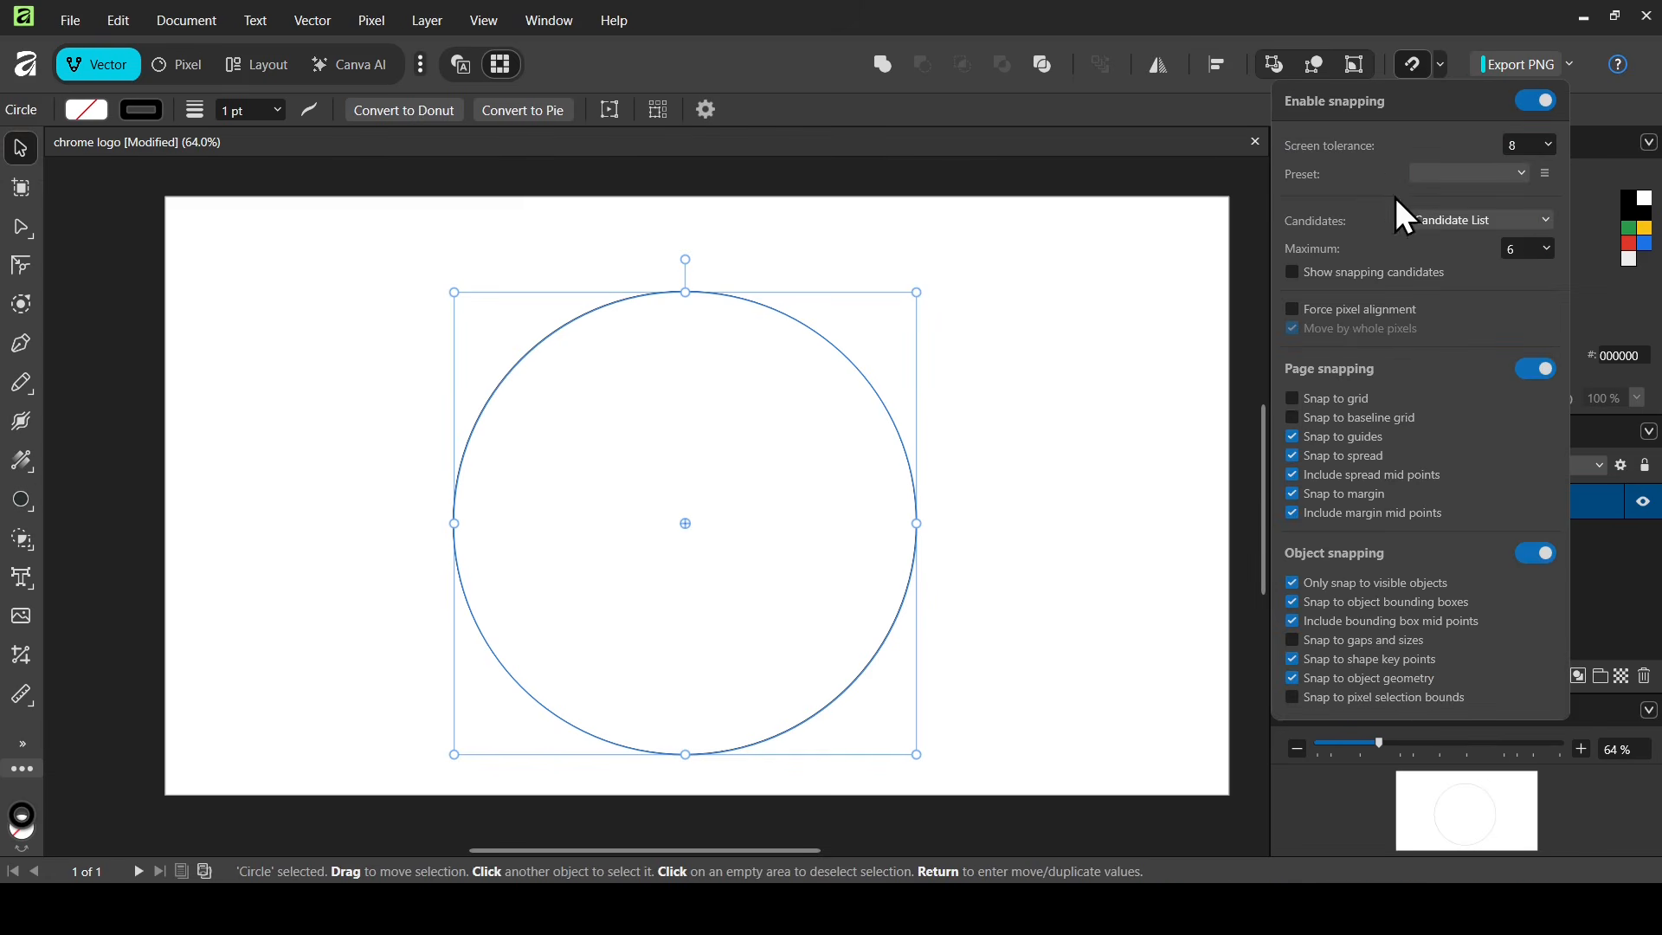
{"action": "mouse_move", "coordinate": [734, 474]}
{"action": "left_mouse_down"}
{"action": "mouse_move", "coordinate": [751, 461]}
{"action": "mouse_move", "coordinate": [719, 453]}
{"action": "mouse_move", "coordinate": [722, 470]}
{"action": "left_mouse_up"}
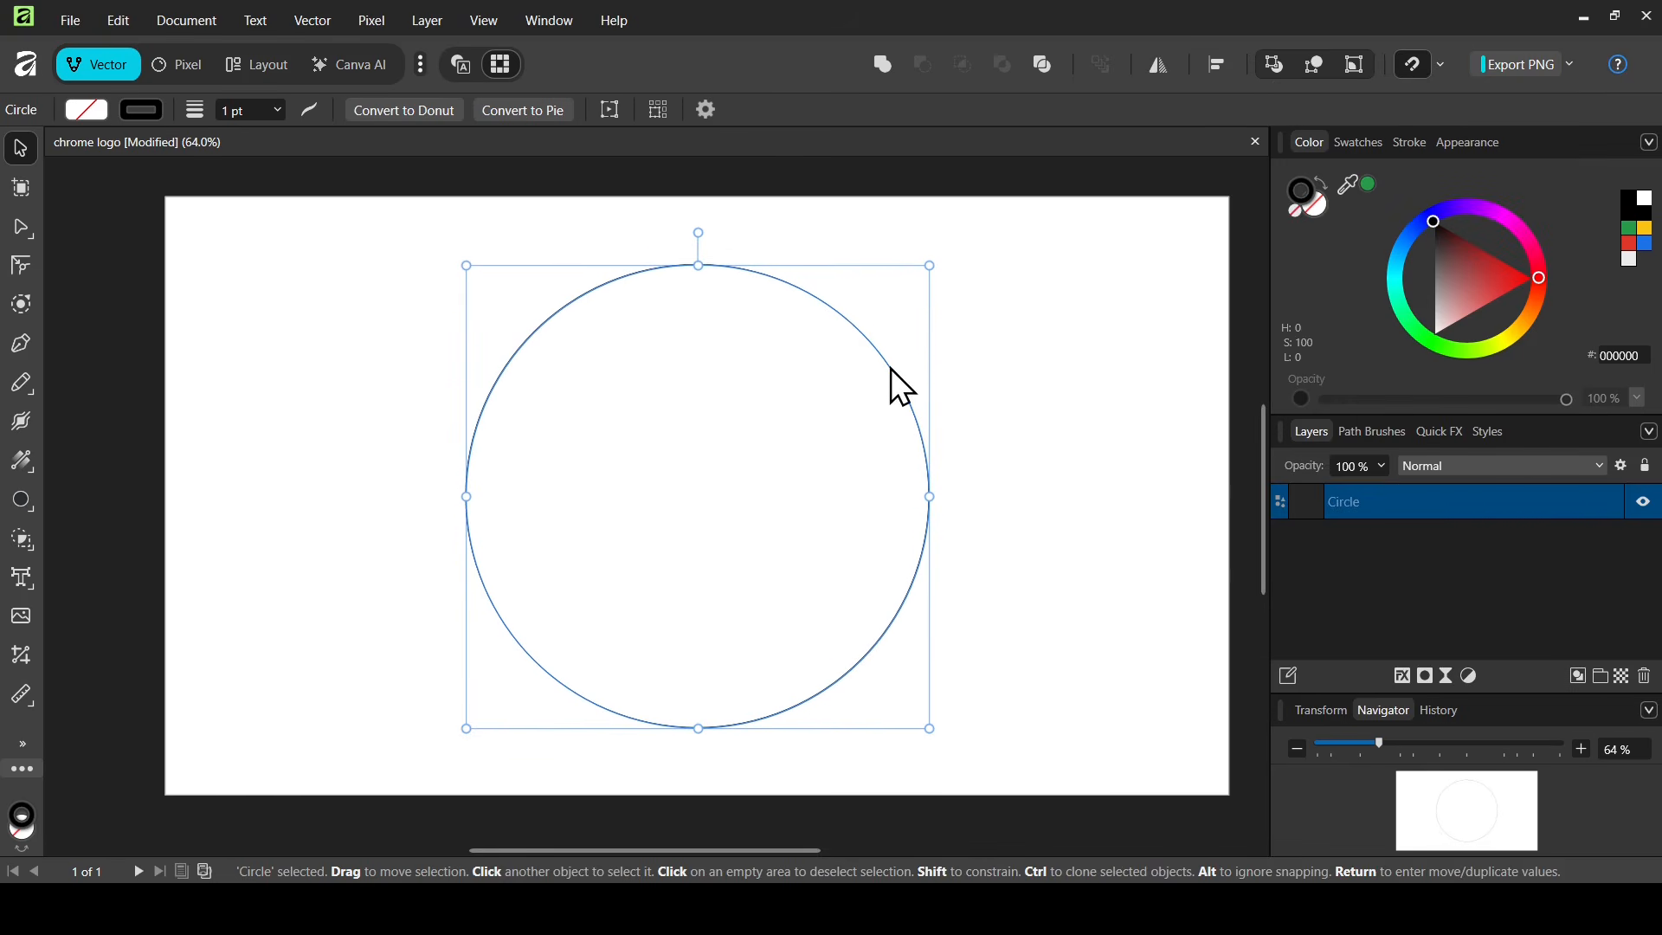
Make two concentric copies of the circle, sizing the innermost to about 356 px across
{"action": "key", "text": "ctrl+j"}
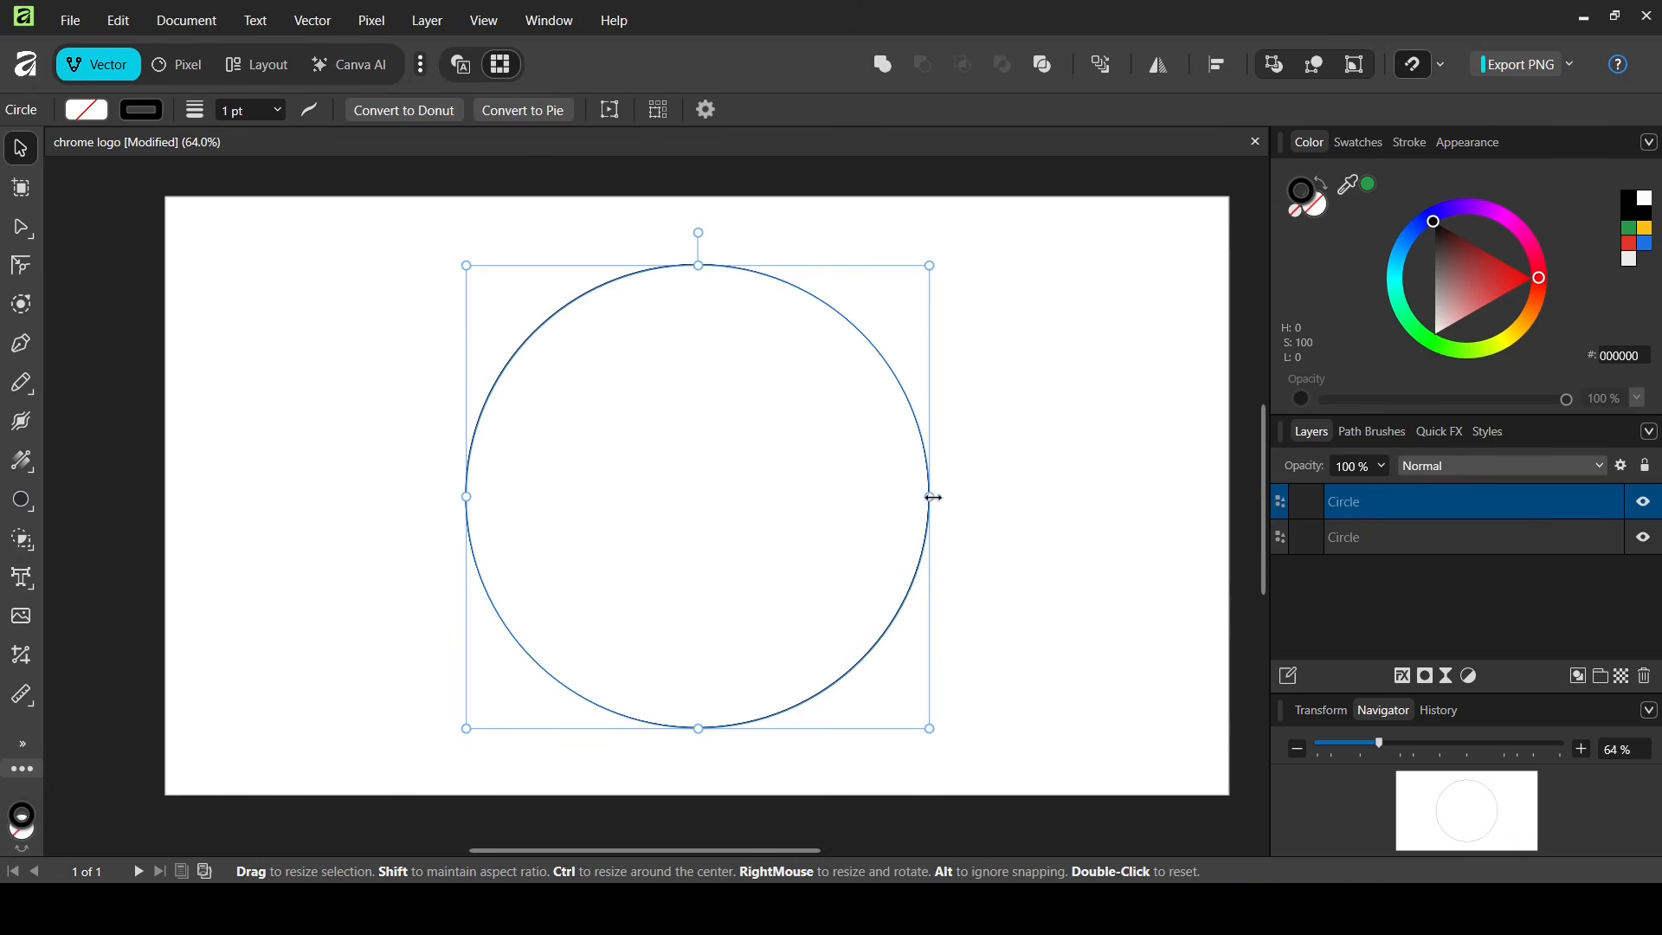
{"action": "left_click_drag", "start_coordinate": [939, 502], "coordinate": [822, 497]}
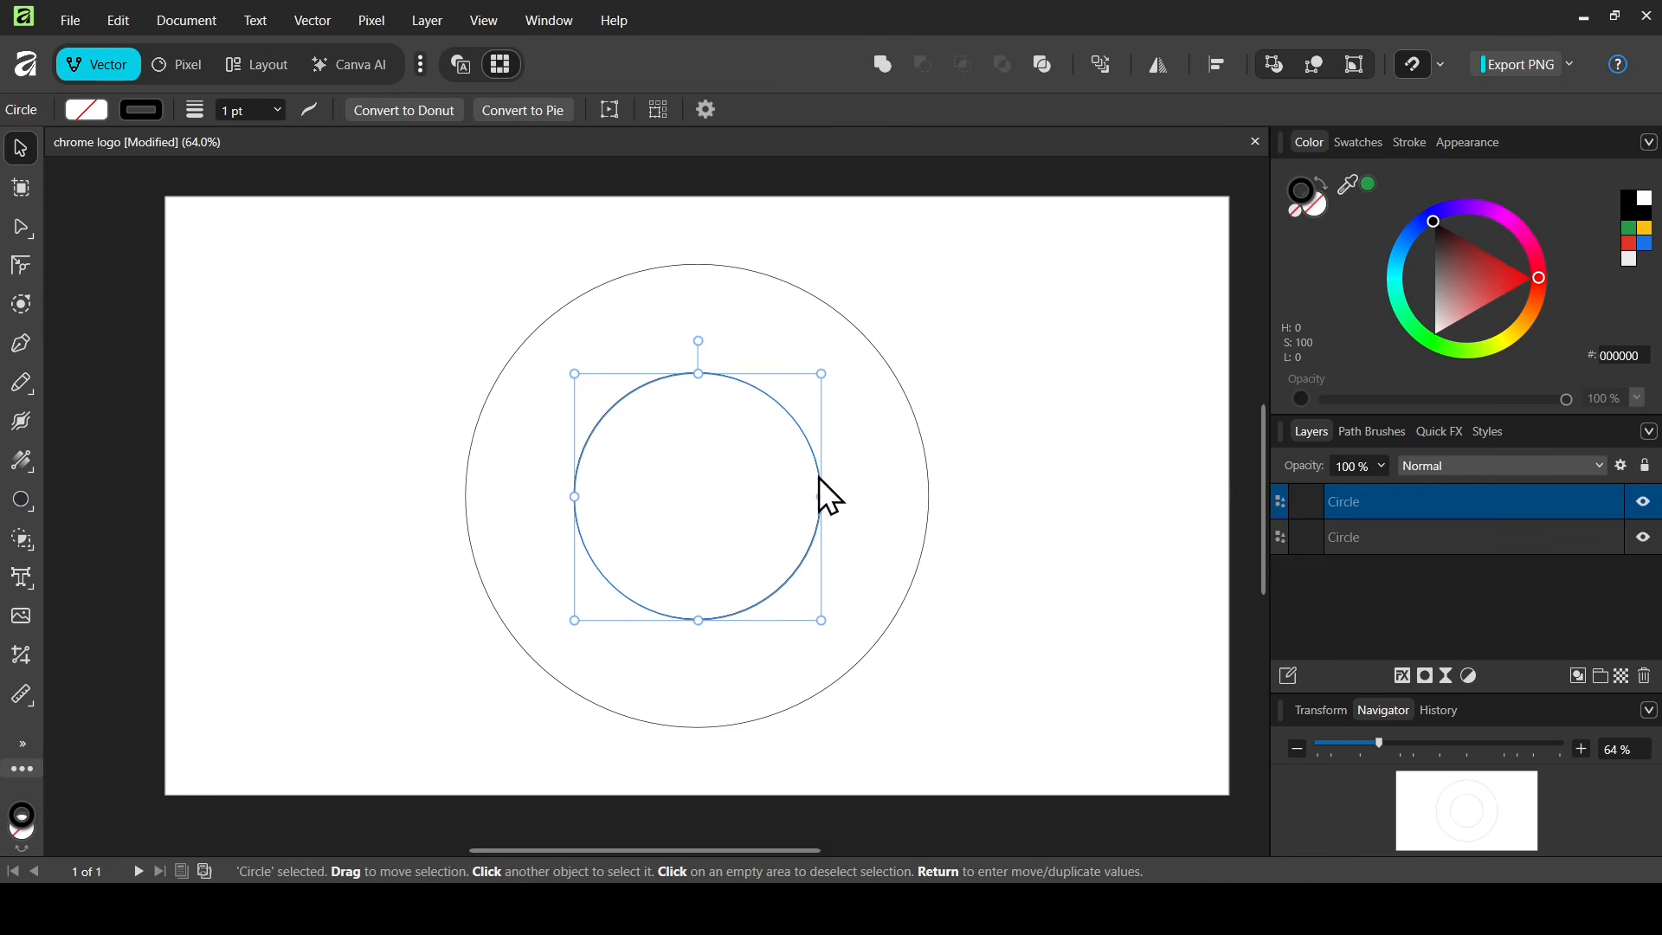
{"action": "key", "text": "ctrl+j"}
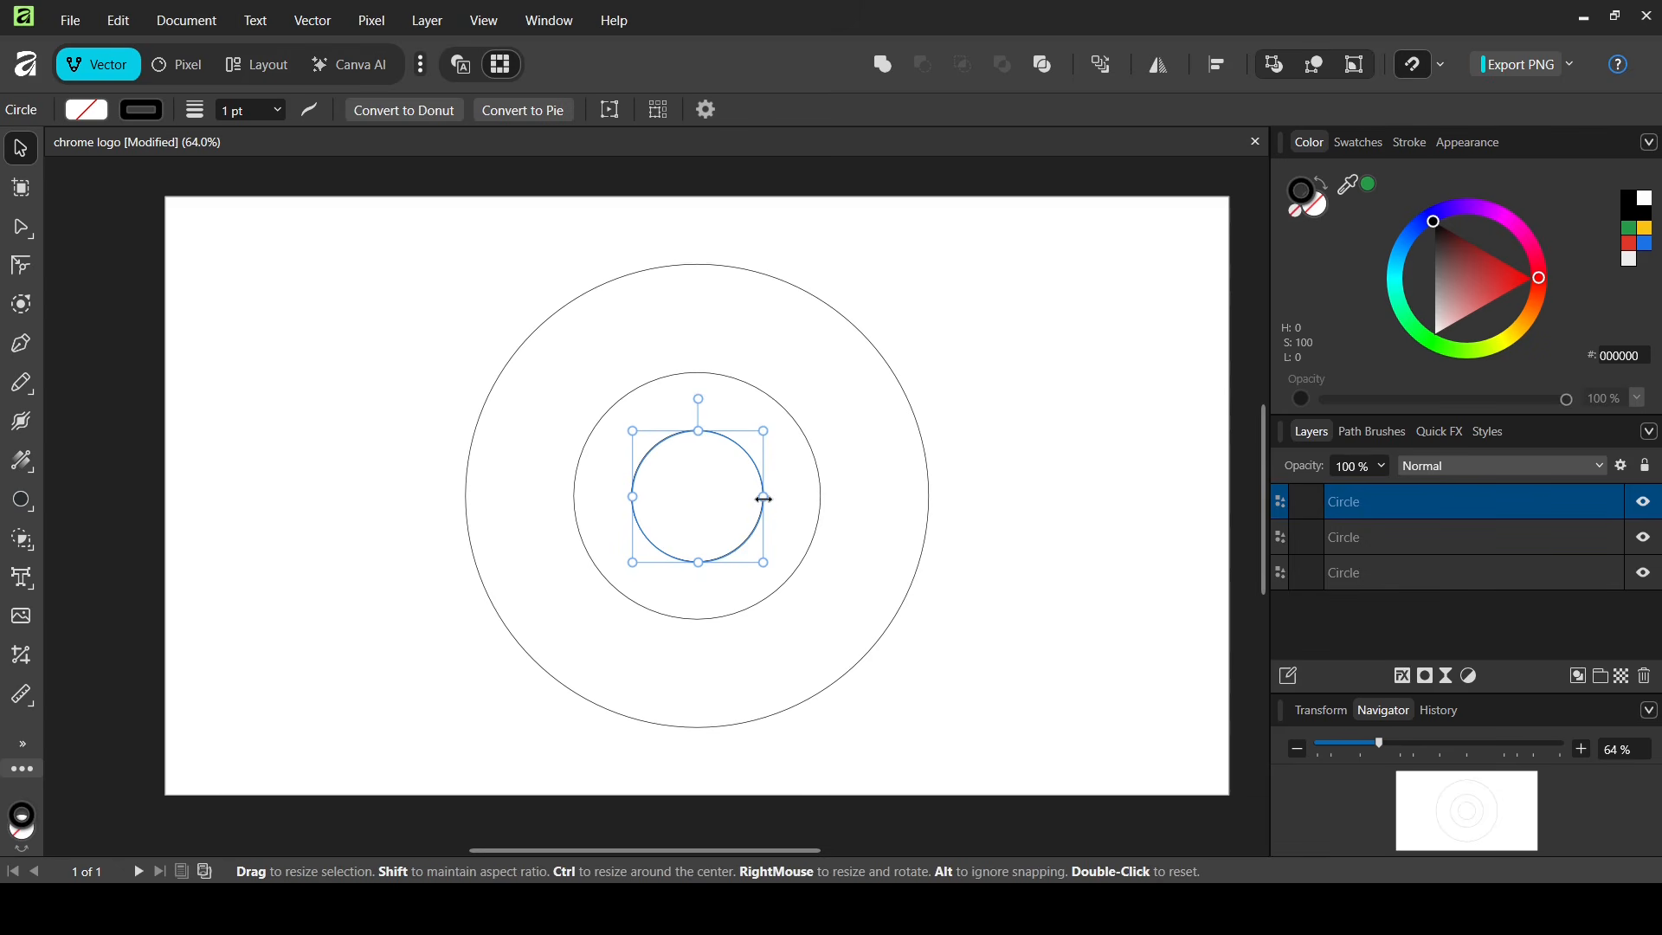
{"action": "left_click_drag", "start_coordinate": [763, 497], "coordinate": [801, 496]}
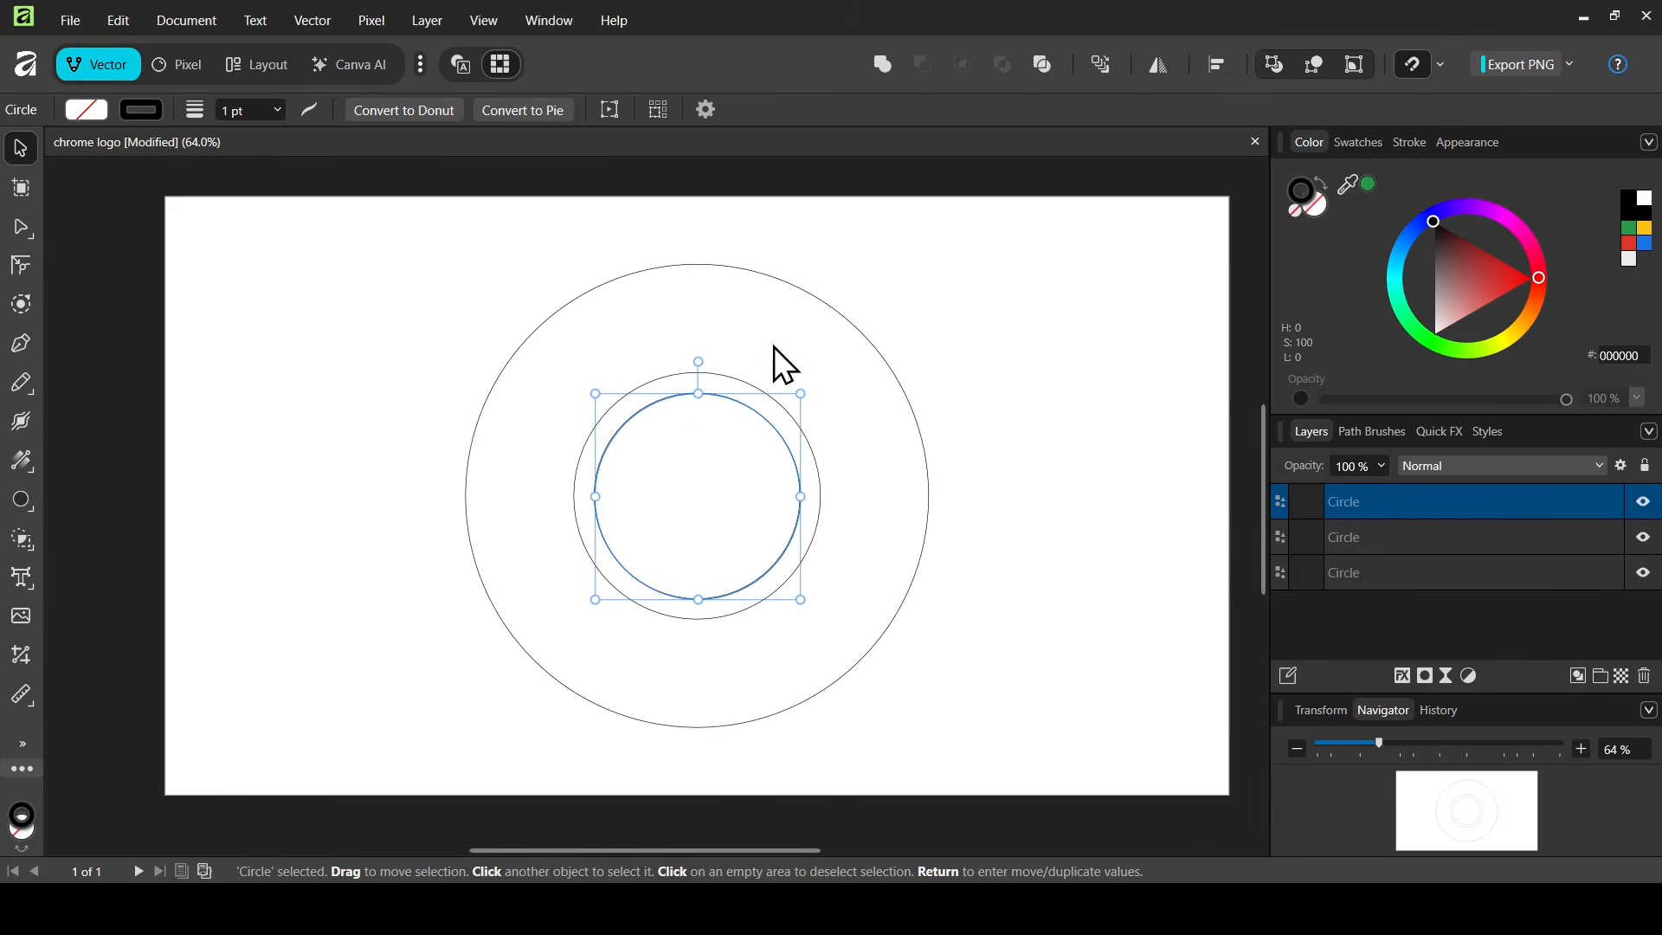
{"action": "left_click", "coordinate": [728, 379]}
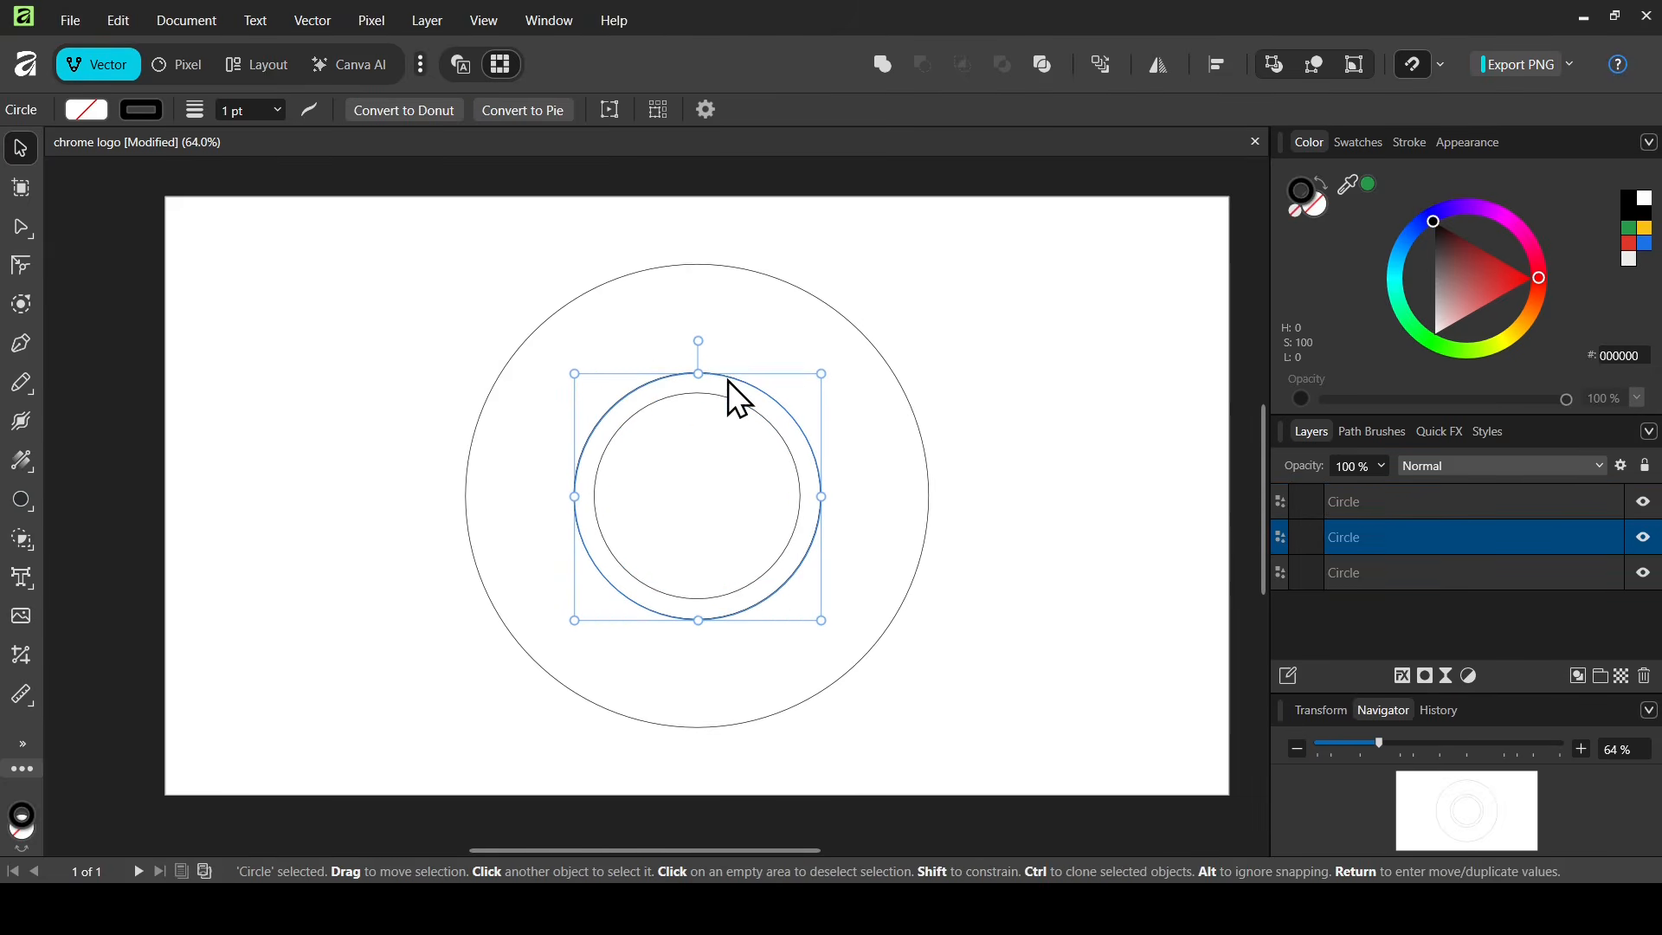
{"action": "left_click", "coordinate": [18, 346]}
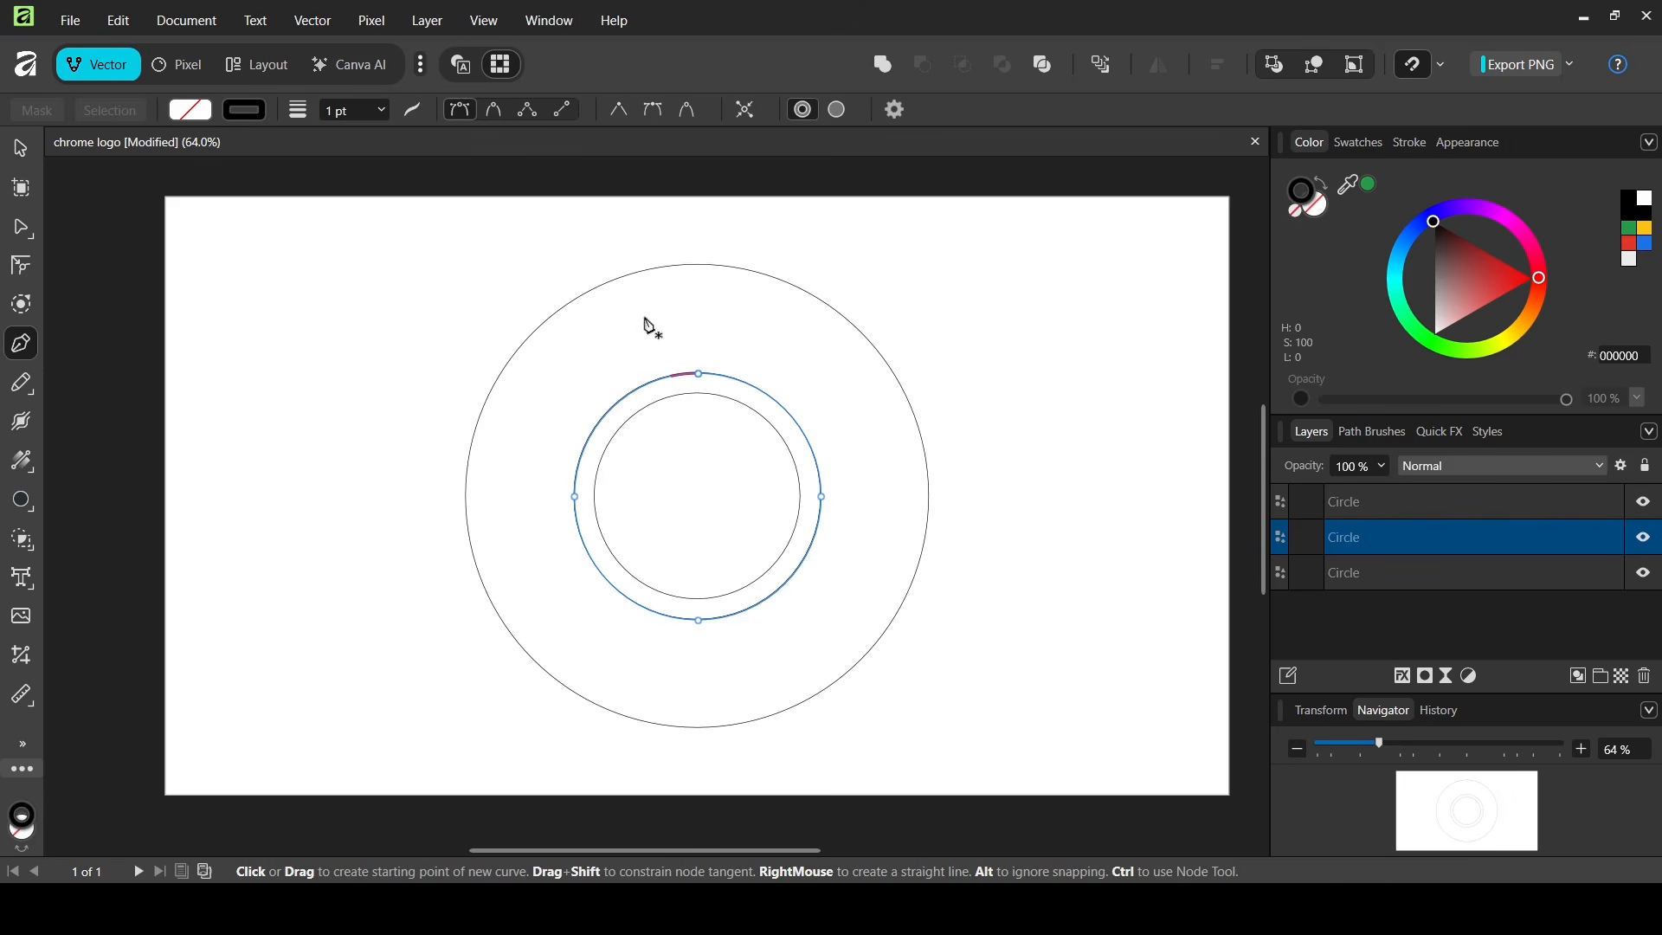
Draw a horizontal line from the middle circle's top node to the outer circle's right edge
{"action": "left_click", "coordinate": [700, 374]}
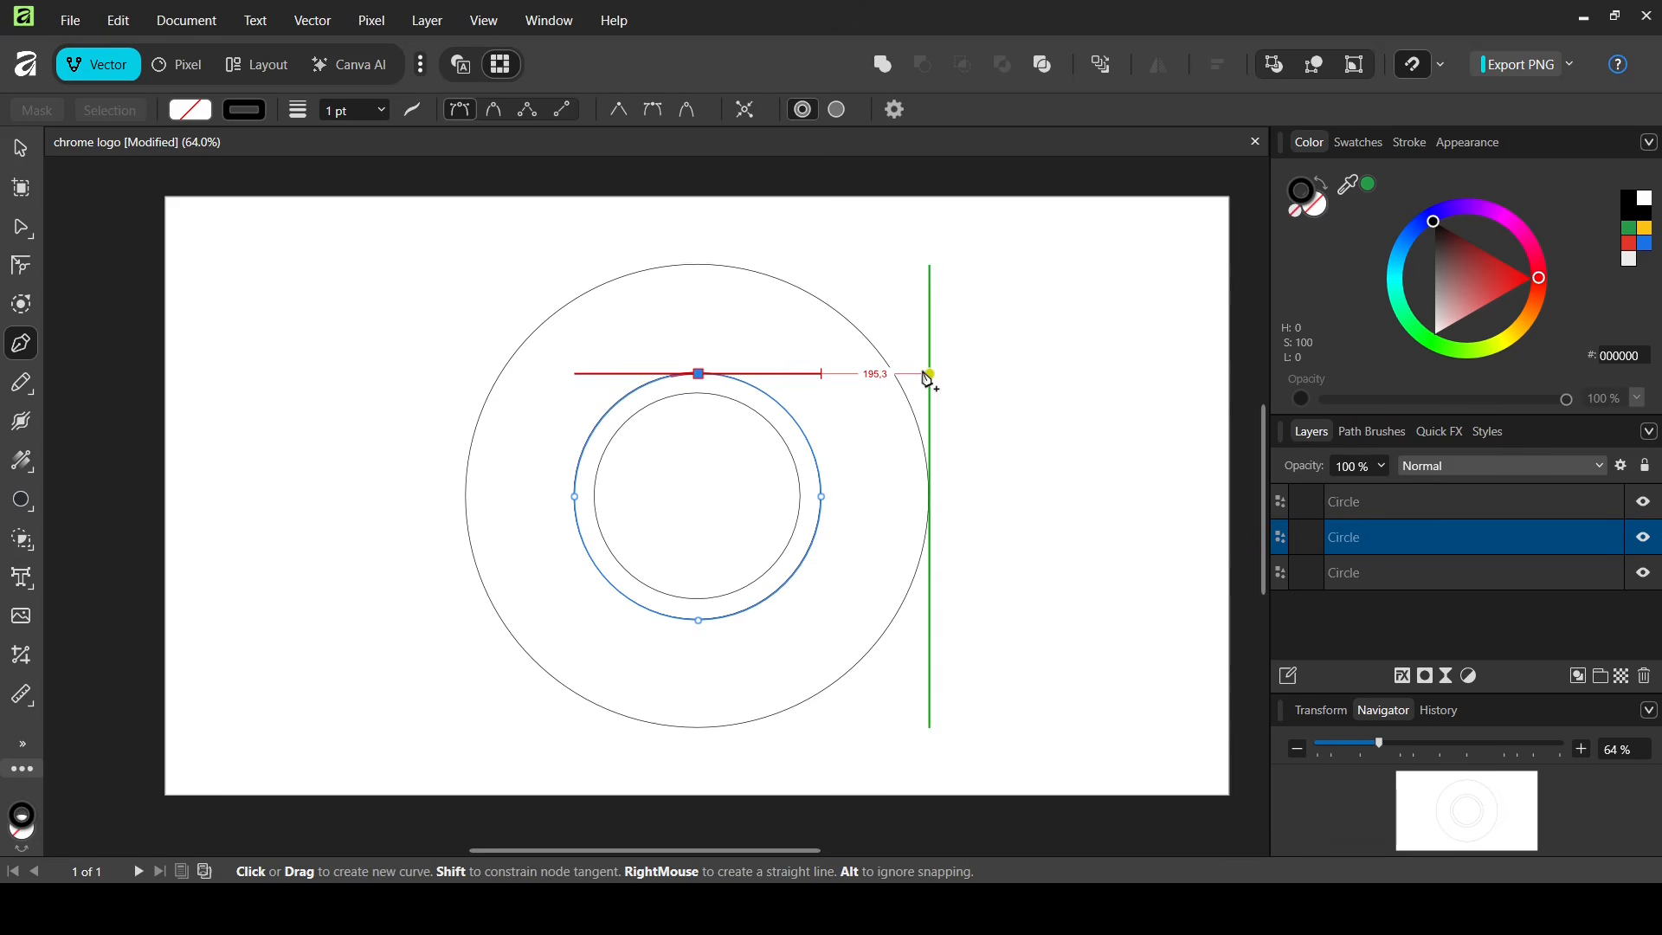
{"action": "left_click", "coordinate": [930, 374]}
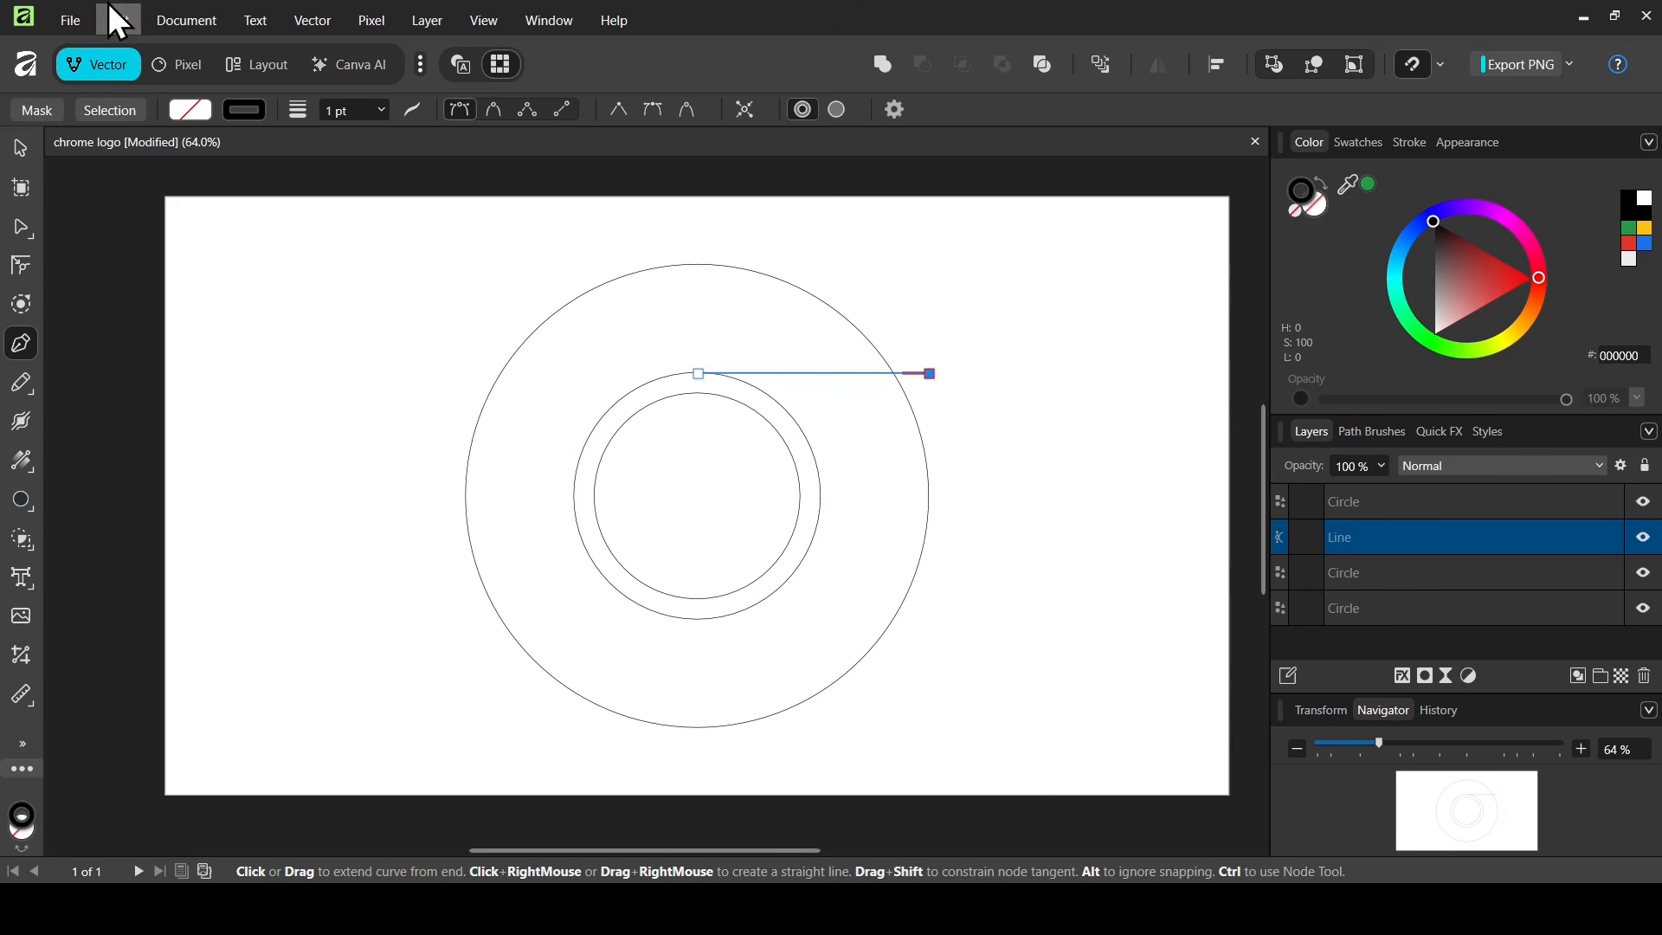
{"action": "left_click", "coordinate": [19, 147]}
{"action": "left_click", "coordinate": [885, 368]}
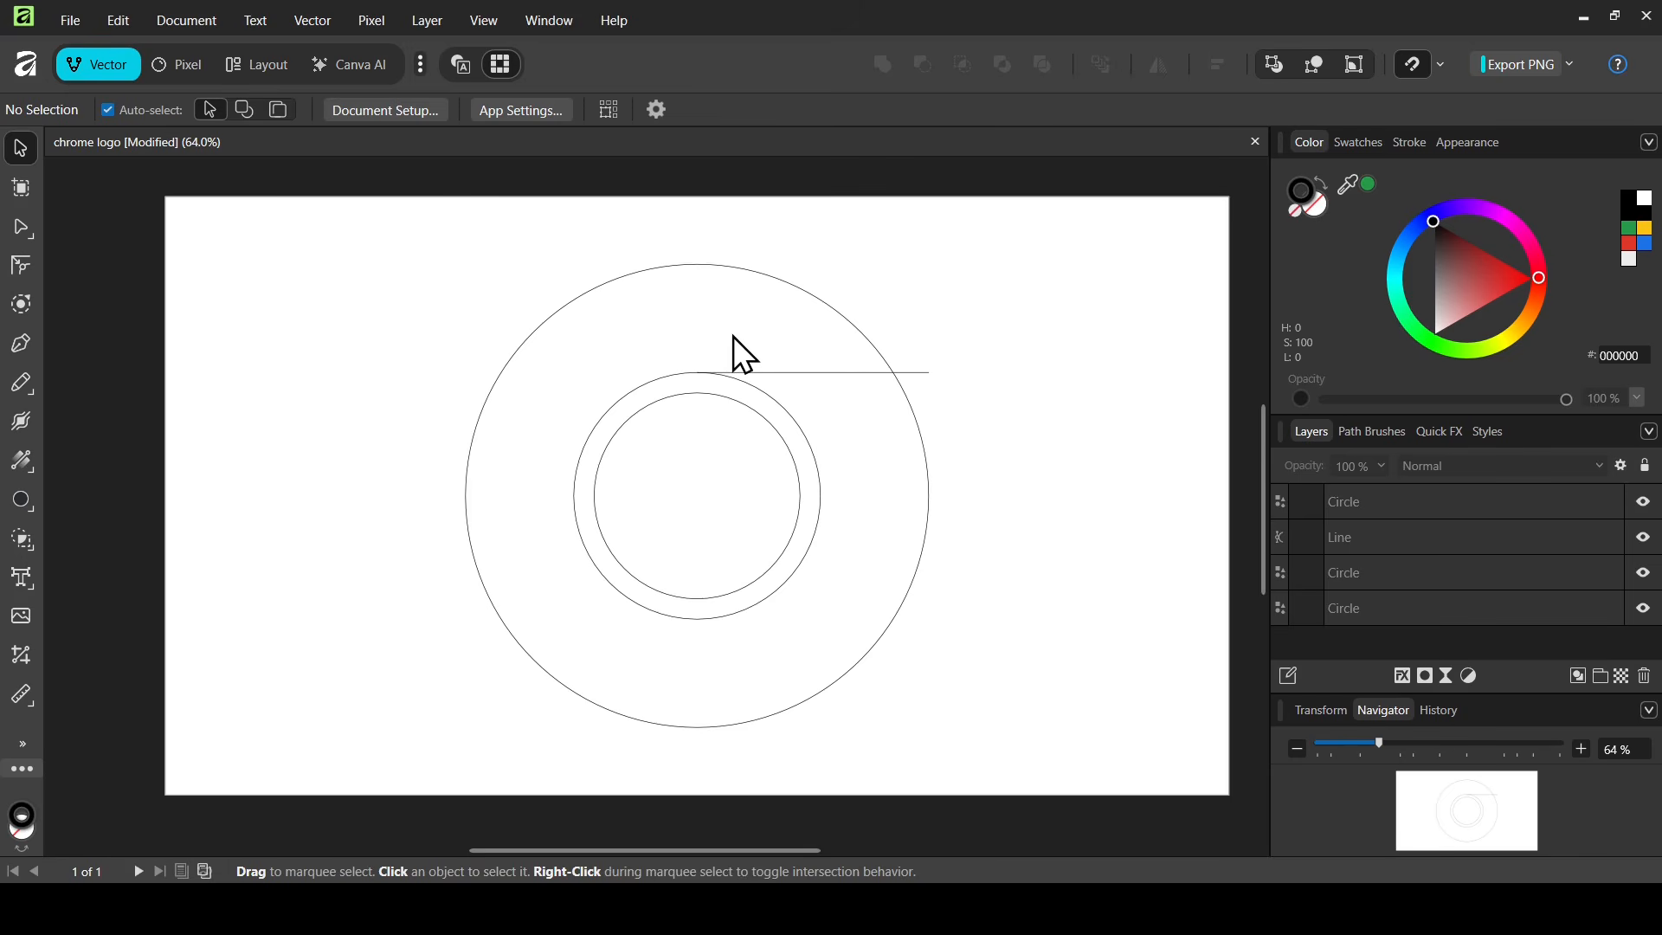
Enable the line's transform origin and move it to the circles' shared centre
{"action": "left_click", "coordinate": [848, 374]}
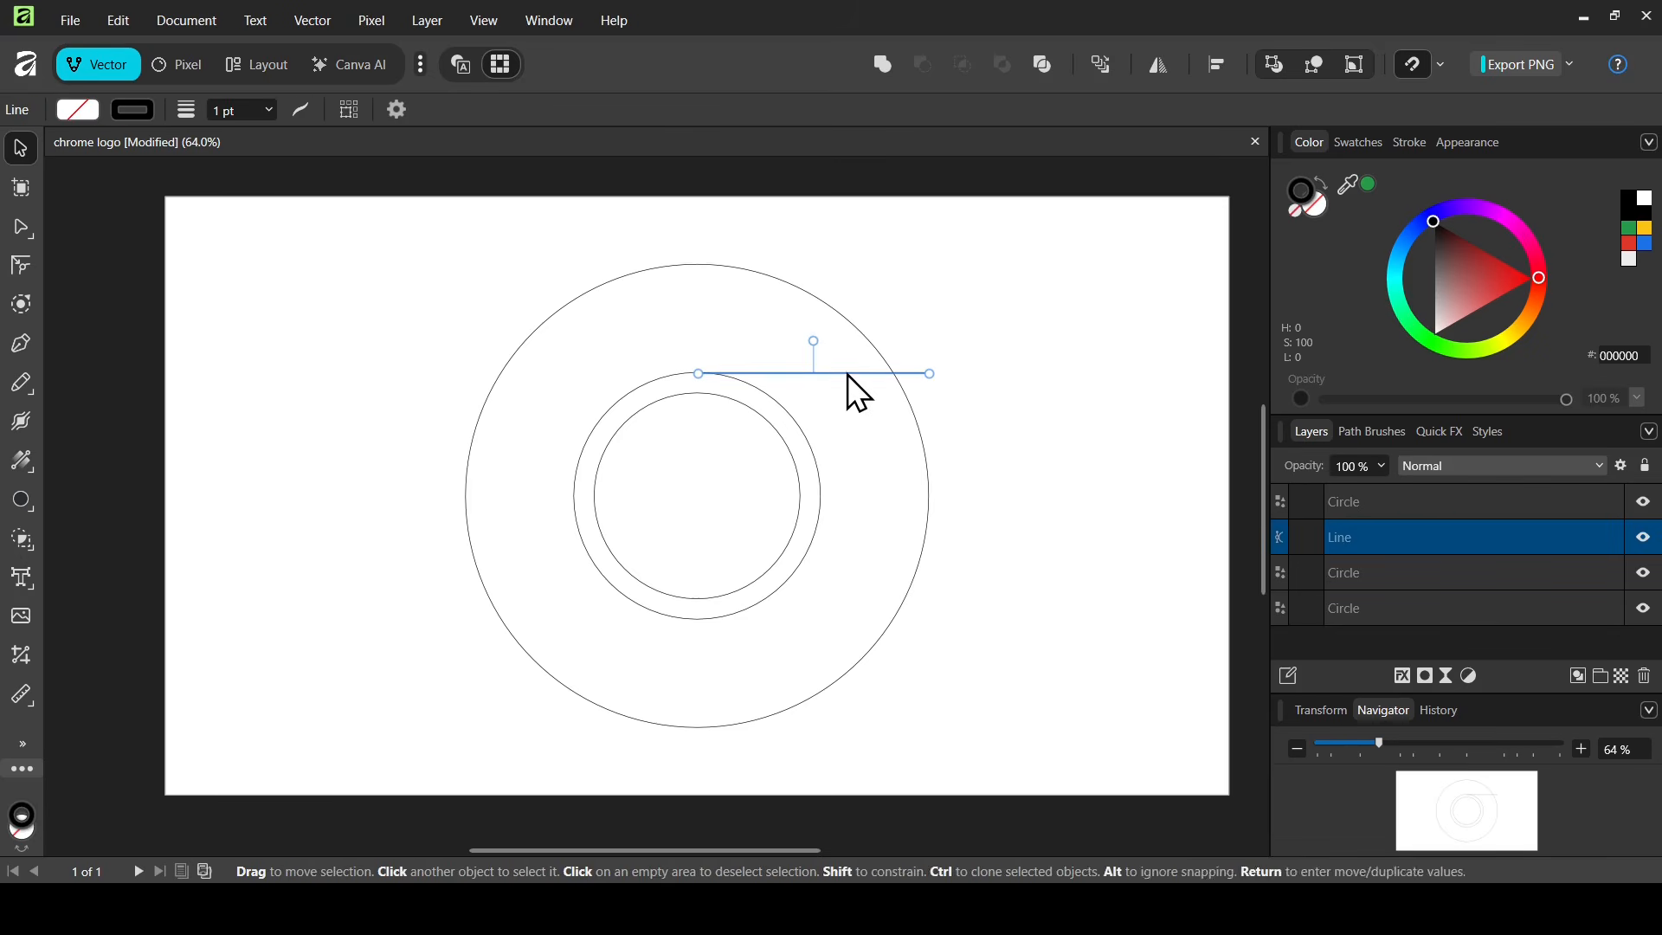
{"action": "left_click", "coordinate": [397, 110]}
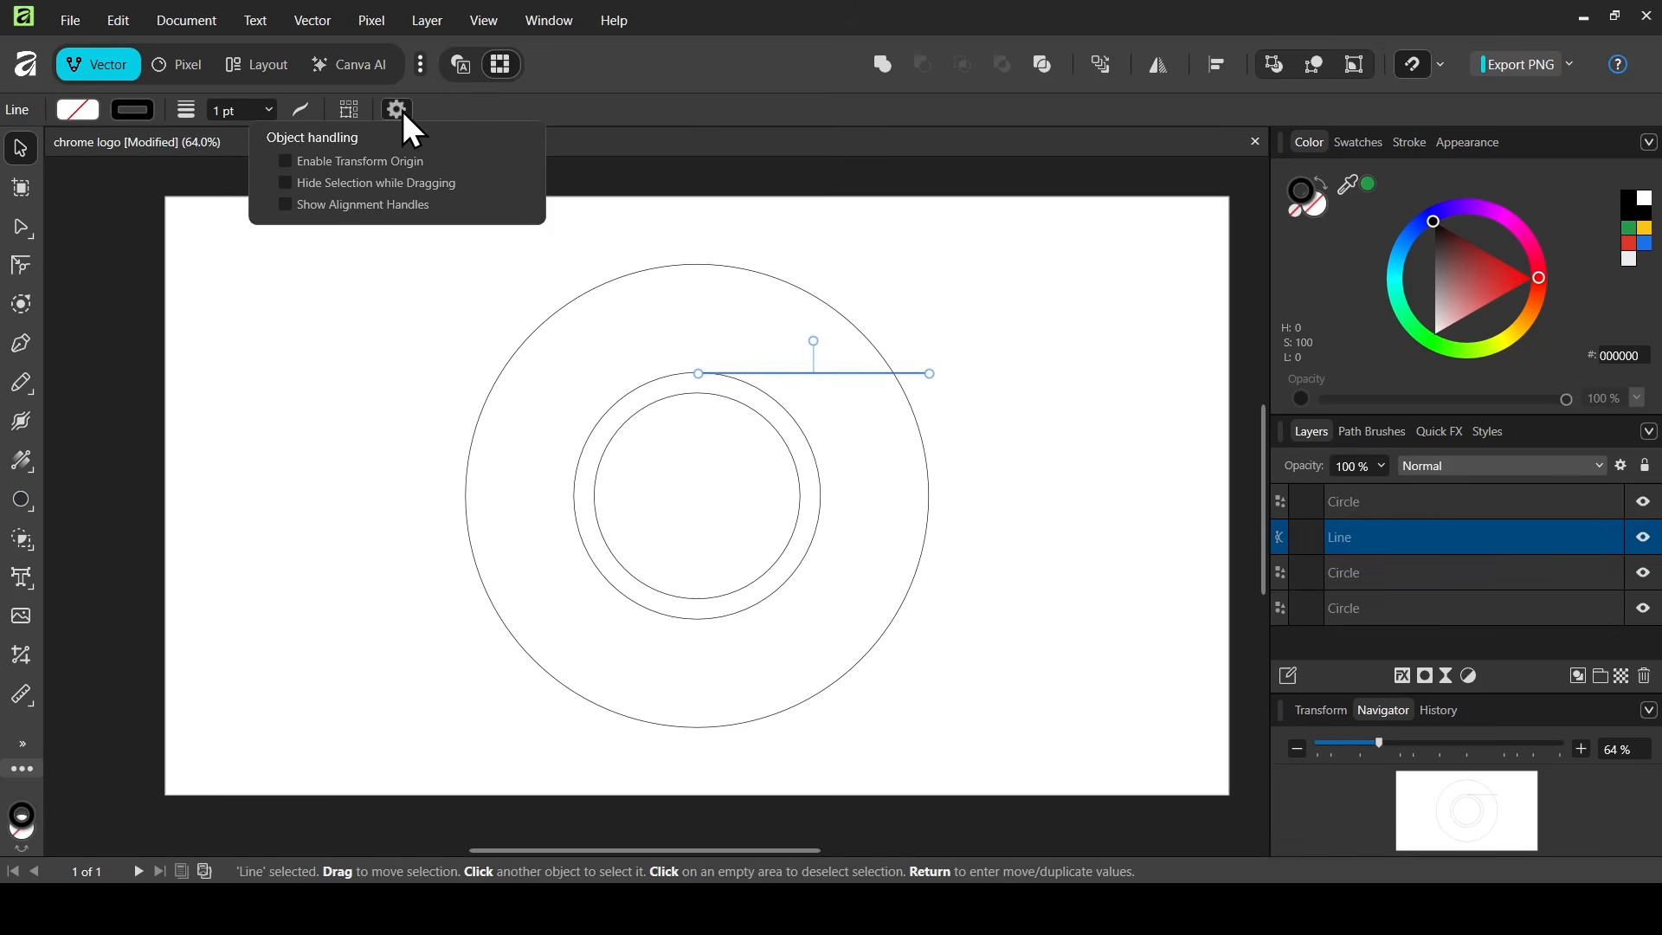
{"action": "left_click", "coordinate": [390, 163]}
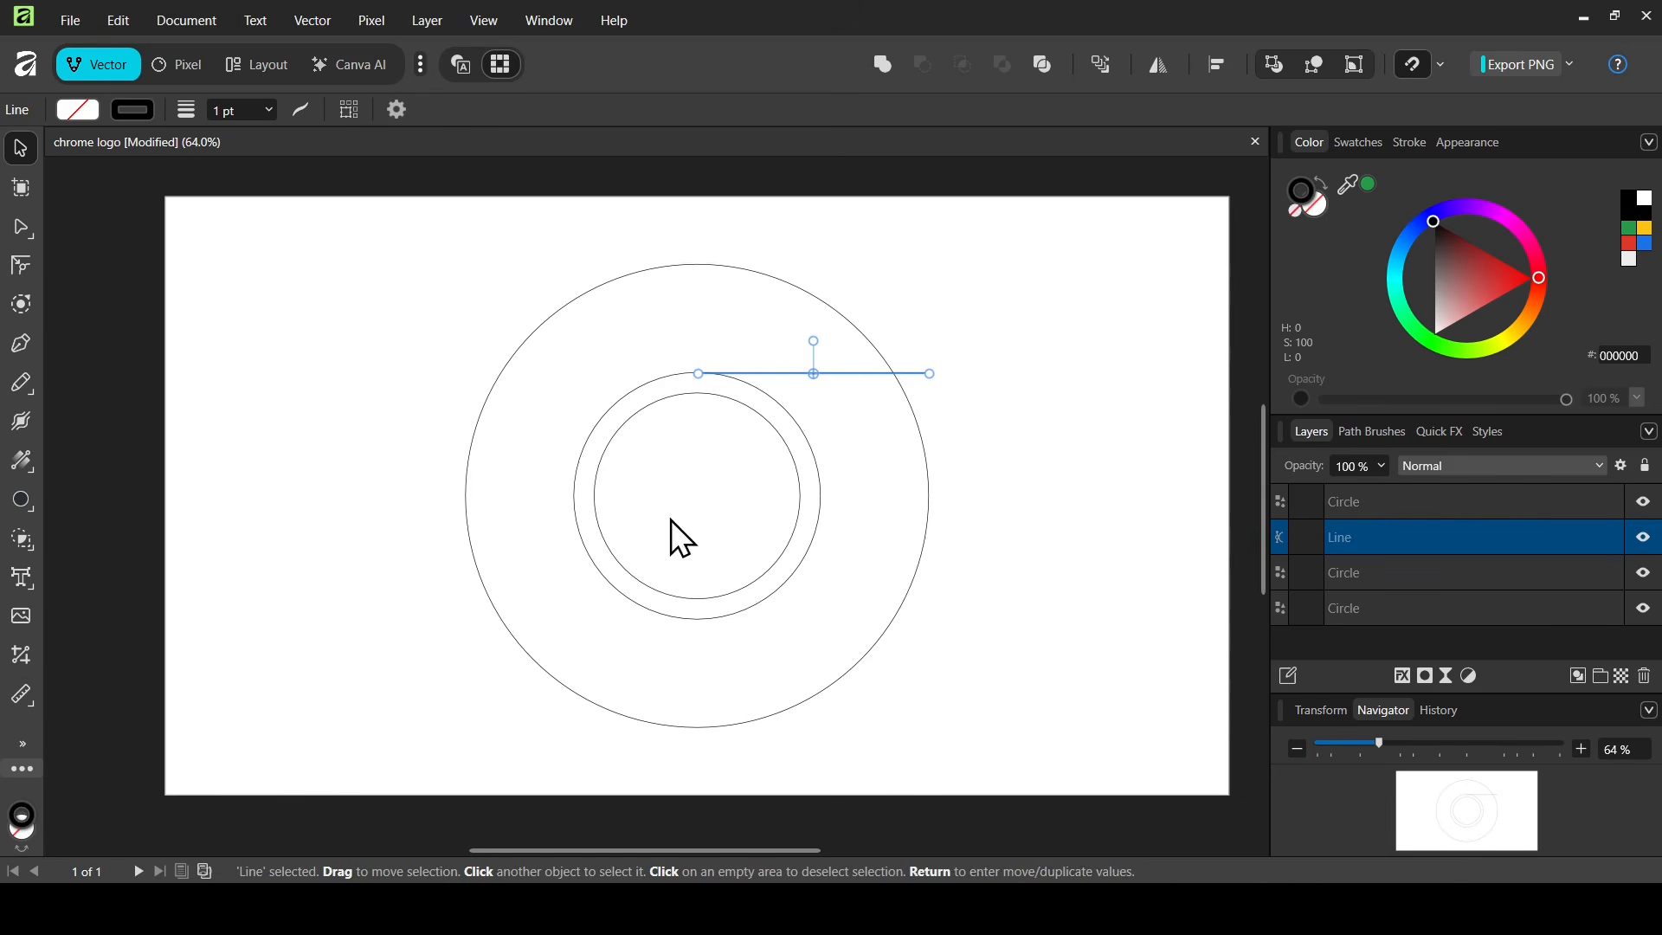
{"action": "left_click_drag", "start_coordinate": [813, 374], "coordinate": [699, 496]}
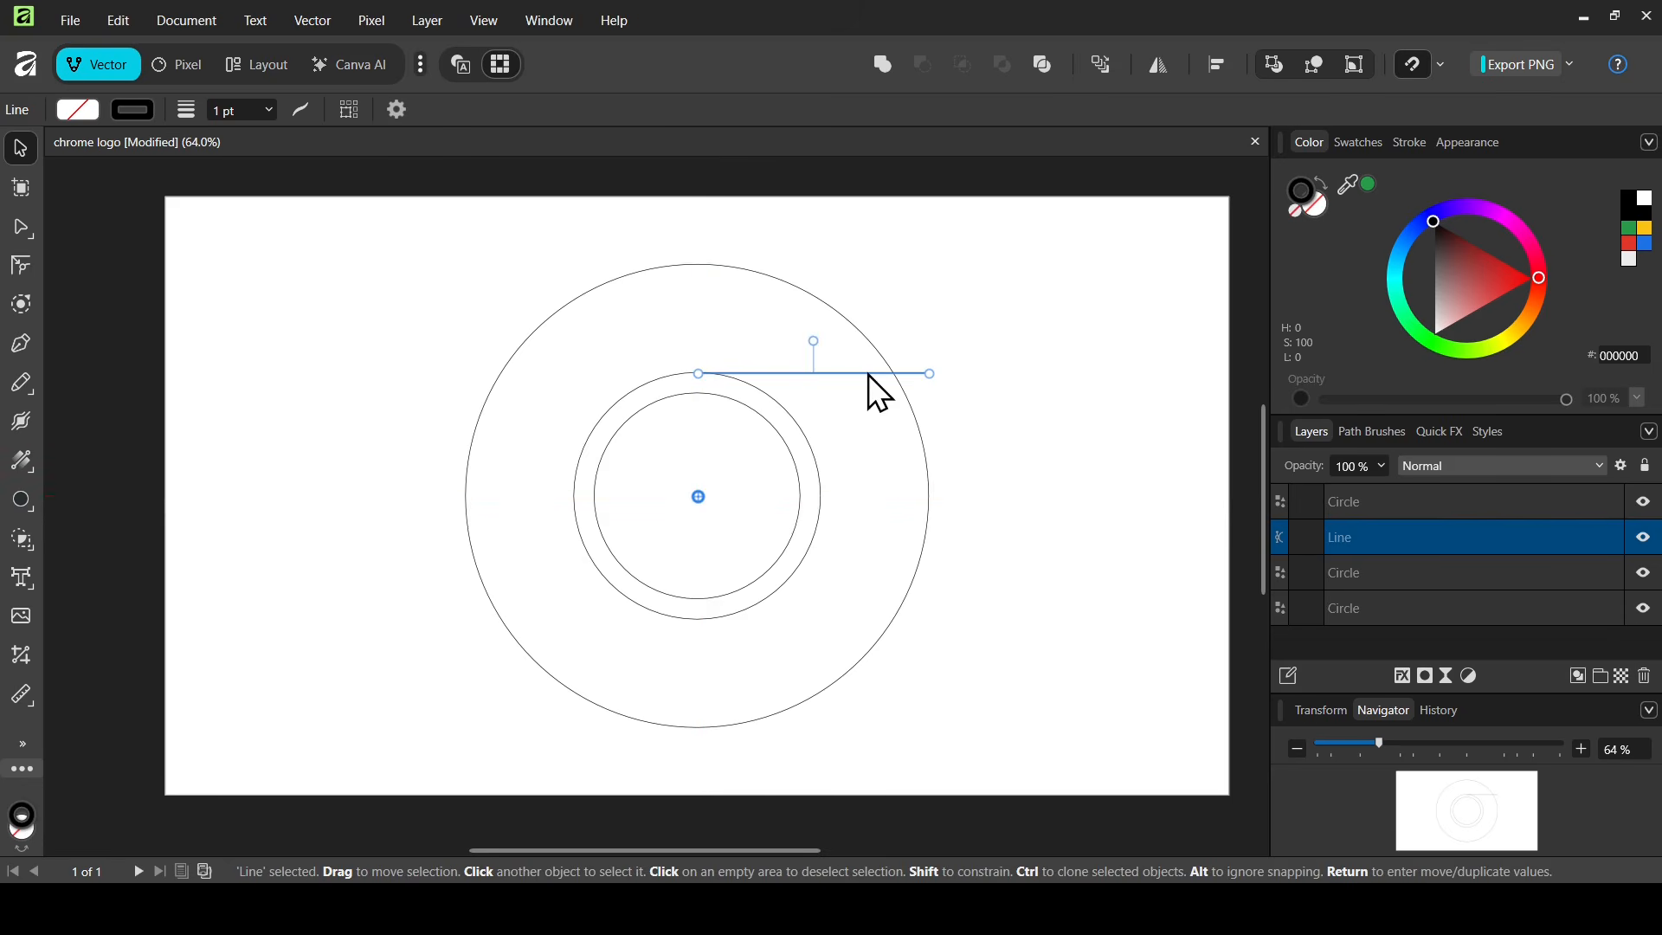
{"action": "key", "text": "Return"}
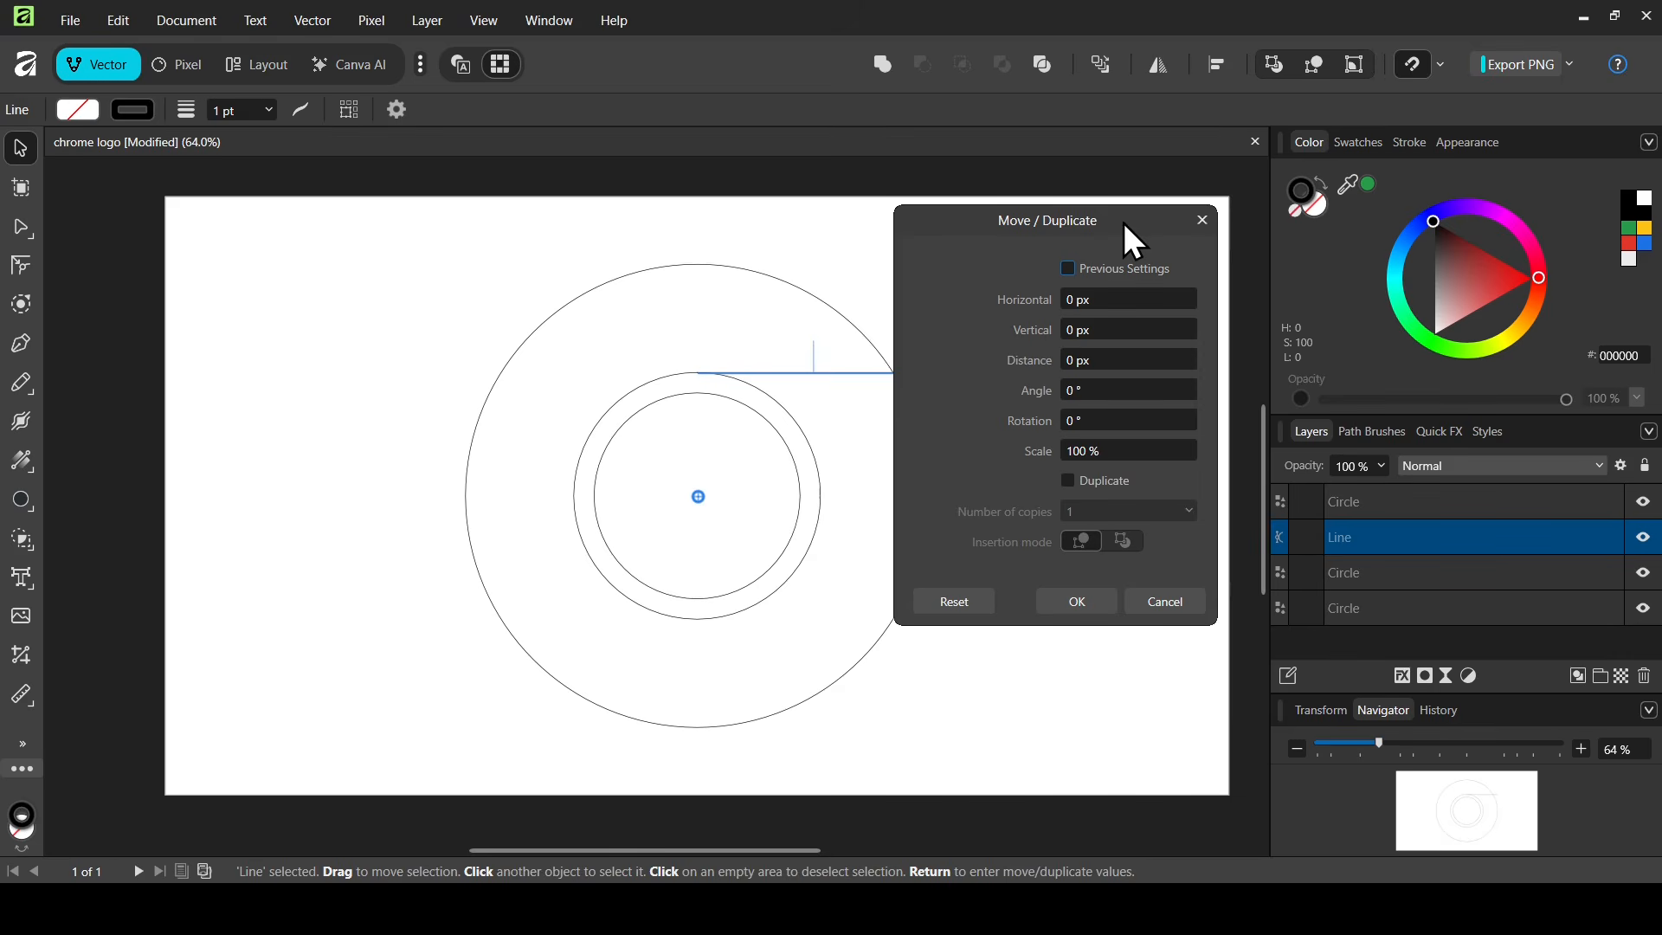
Duplicate the line into 2 copies rotated 120° about the centre
{"action": "left_click", "coordinate": [1109, 485]}
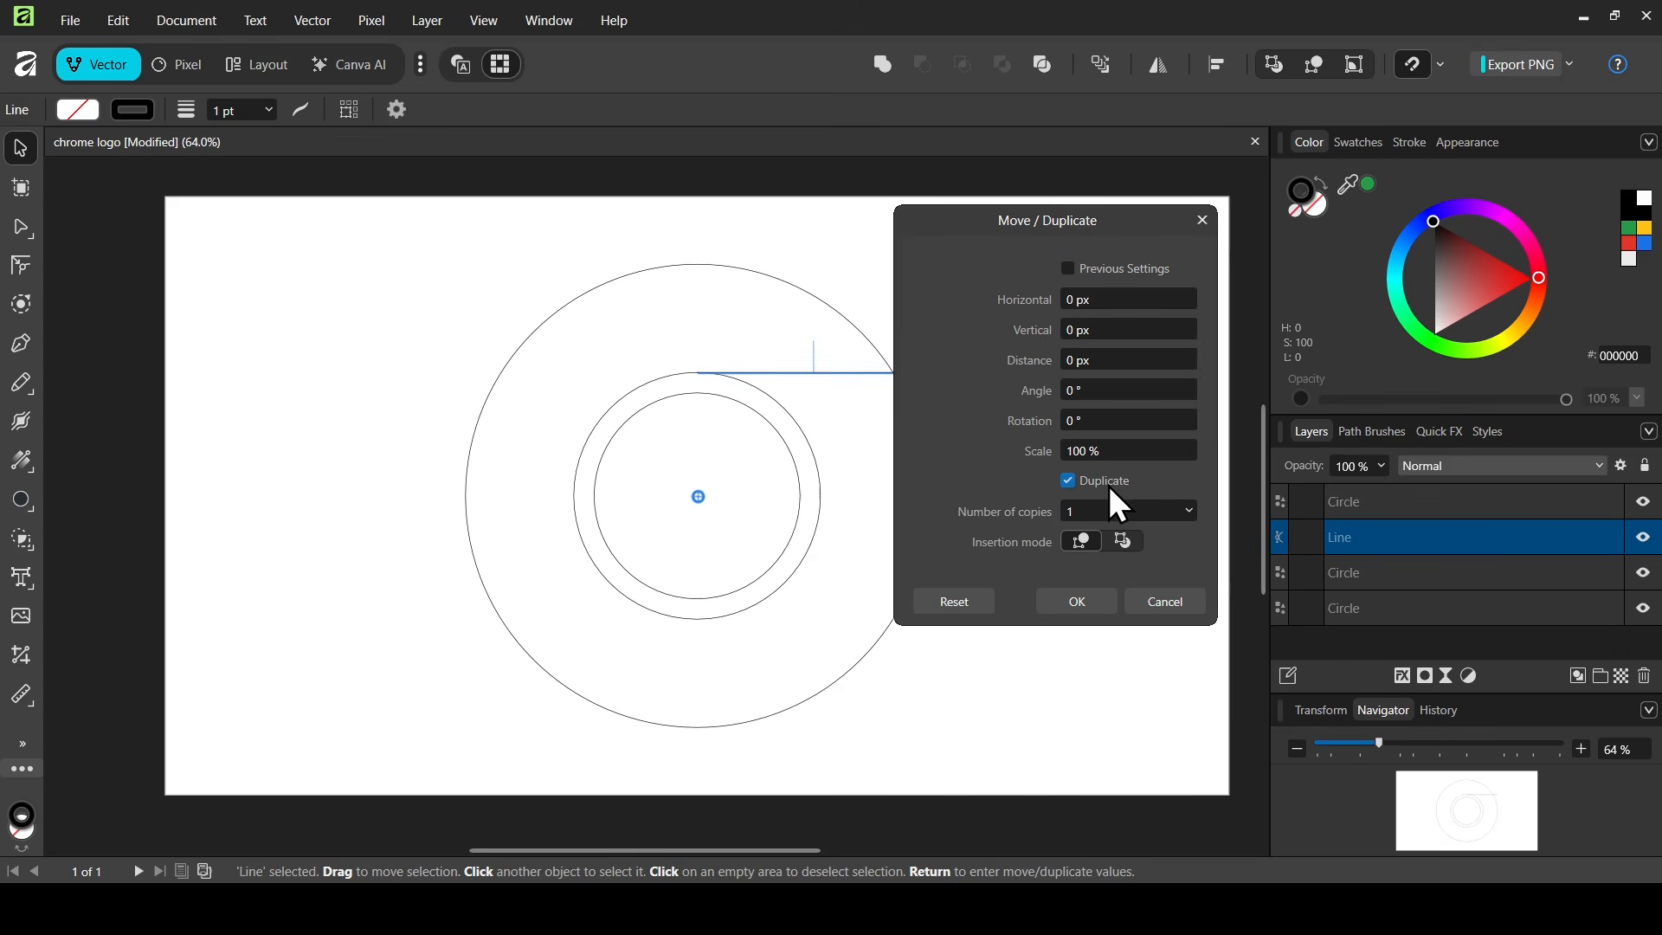
{"action": "left_click", "coordinate": [1106, 513]}
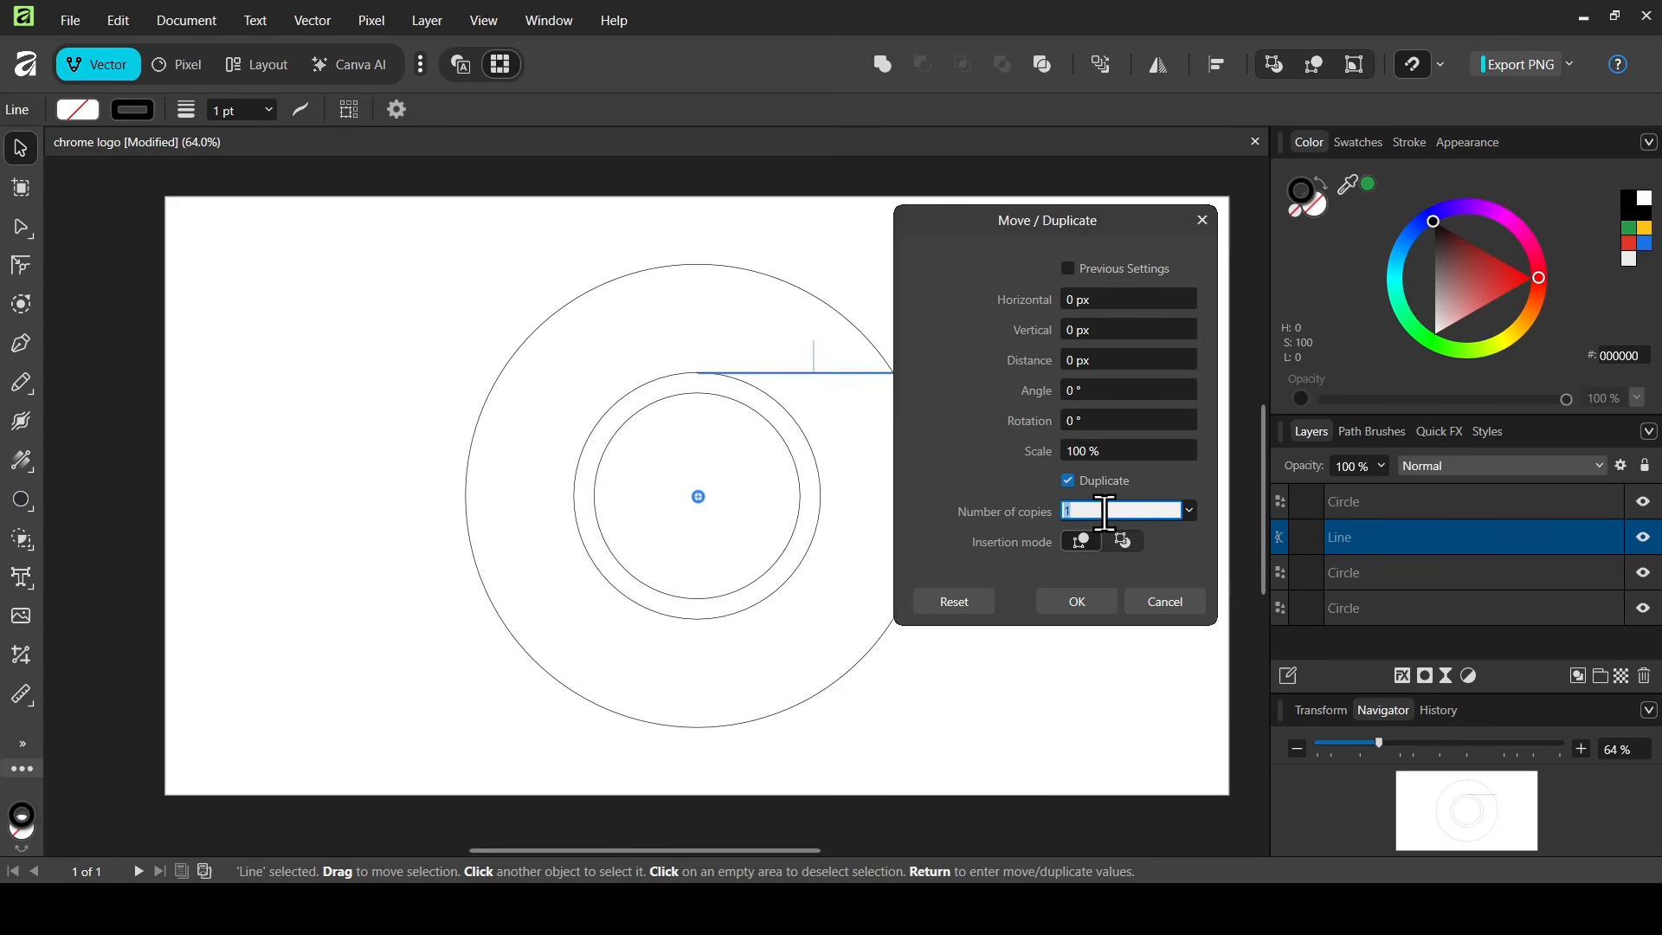
{"action": "type", "text": "2"}
{"action": "left_click", "coordinate": [1103, 422]}
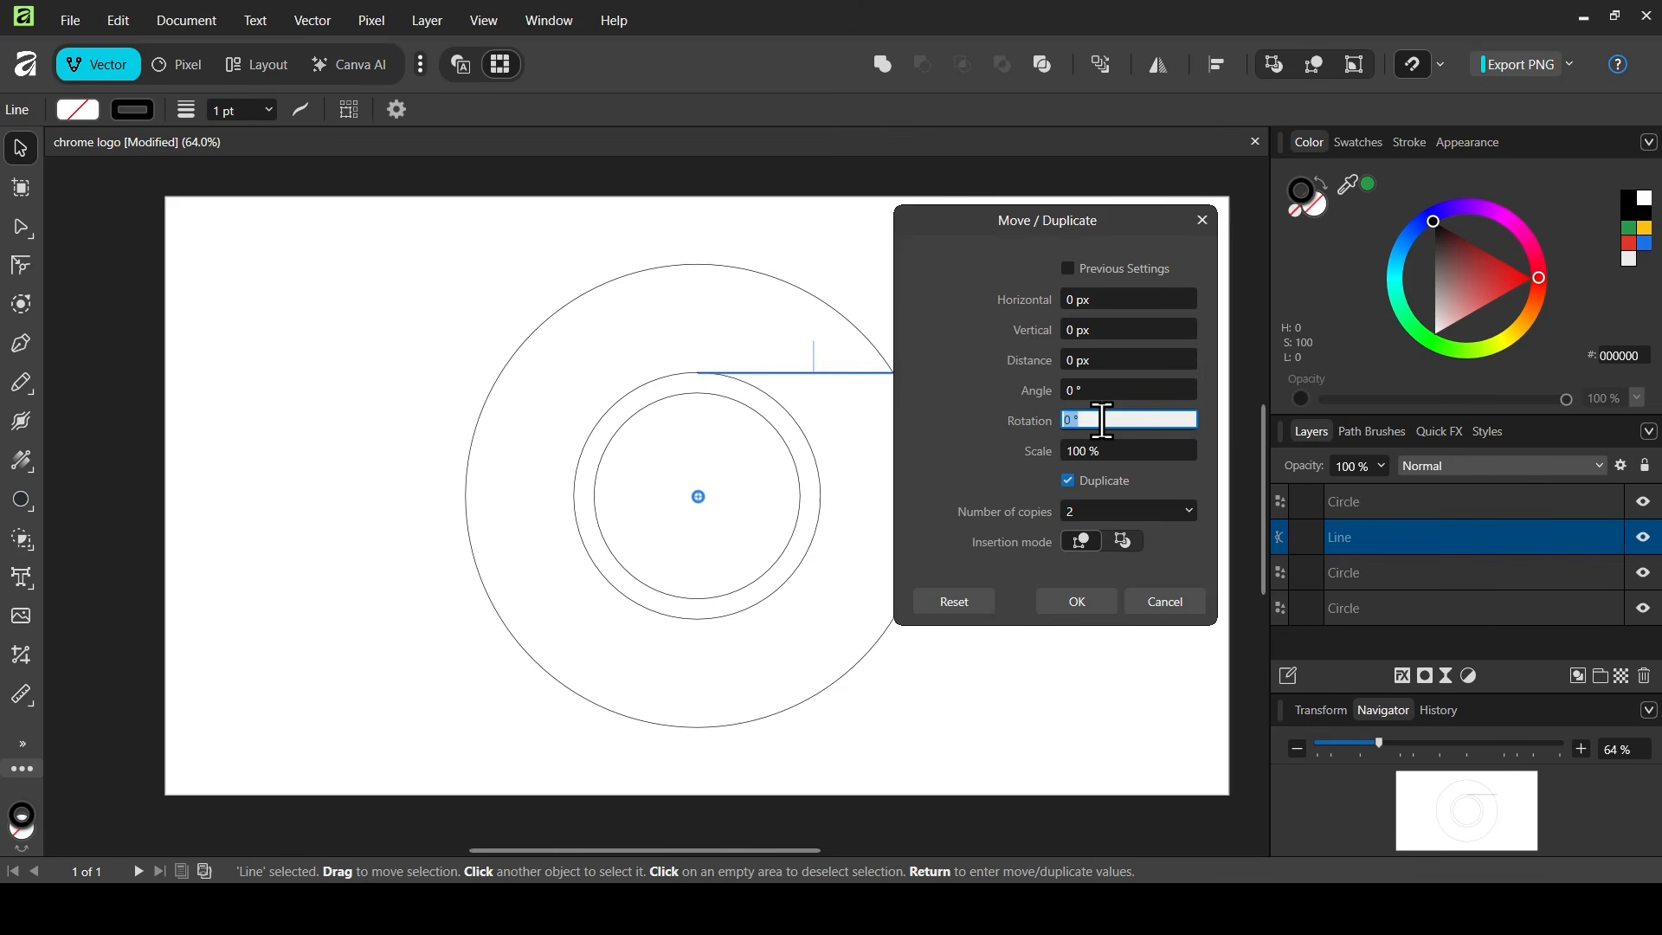
{"action": "type", "text": "120"}
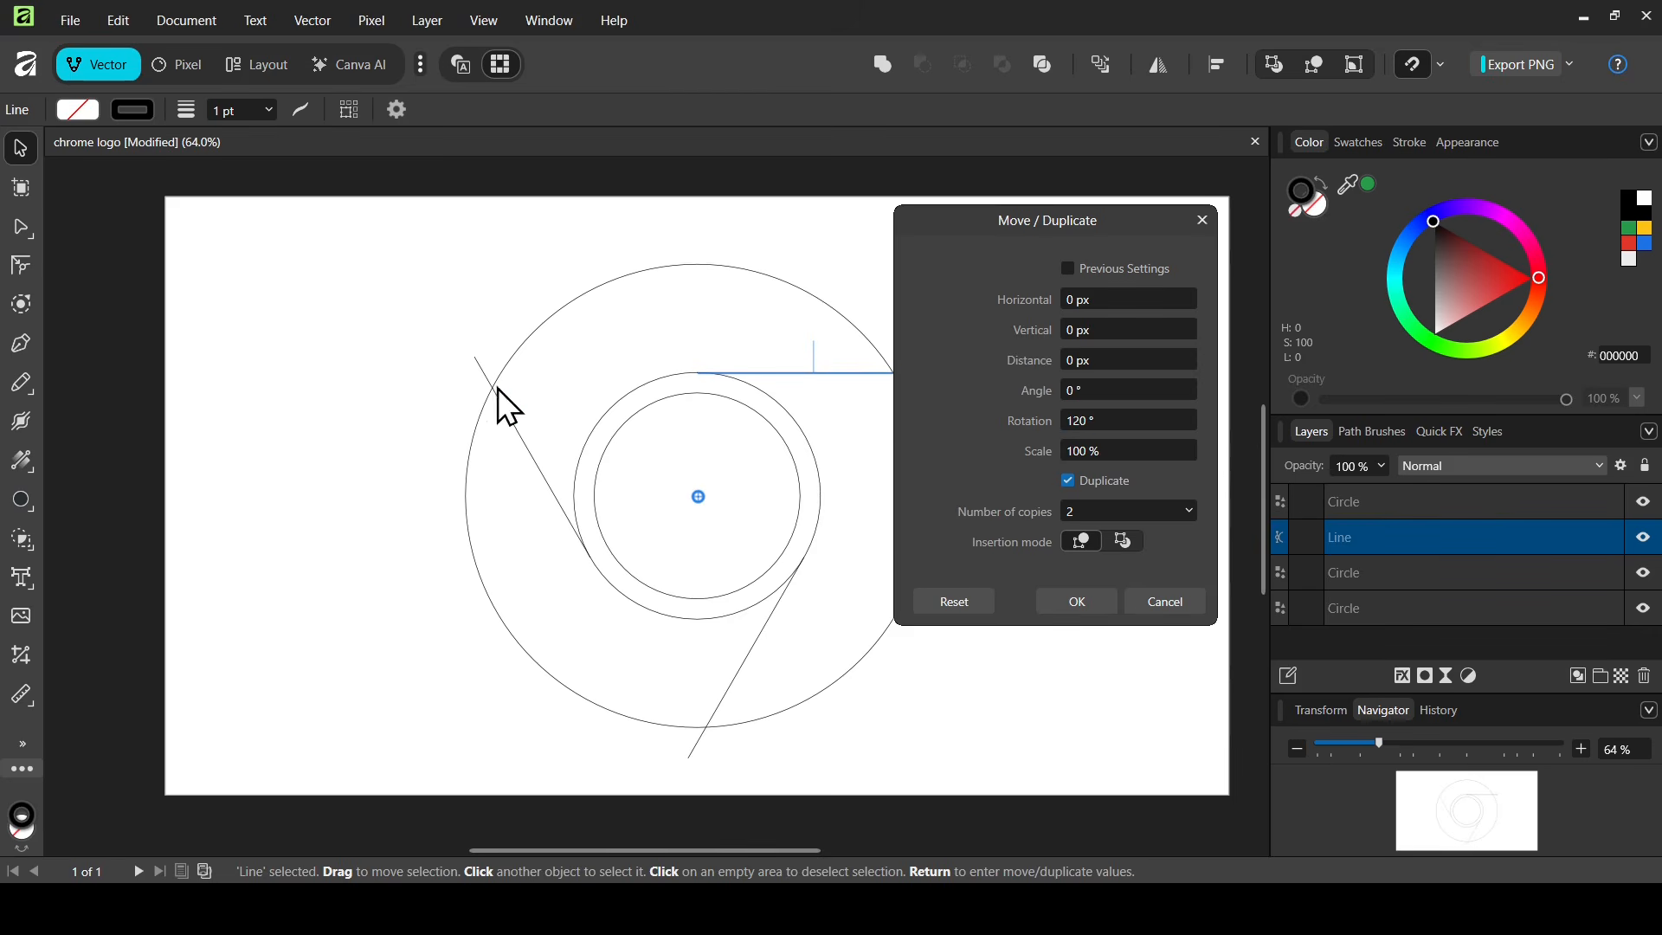
{"action": "left_click", "coordinate": [1071, 606]}
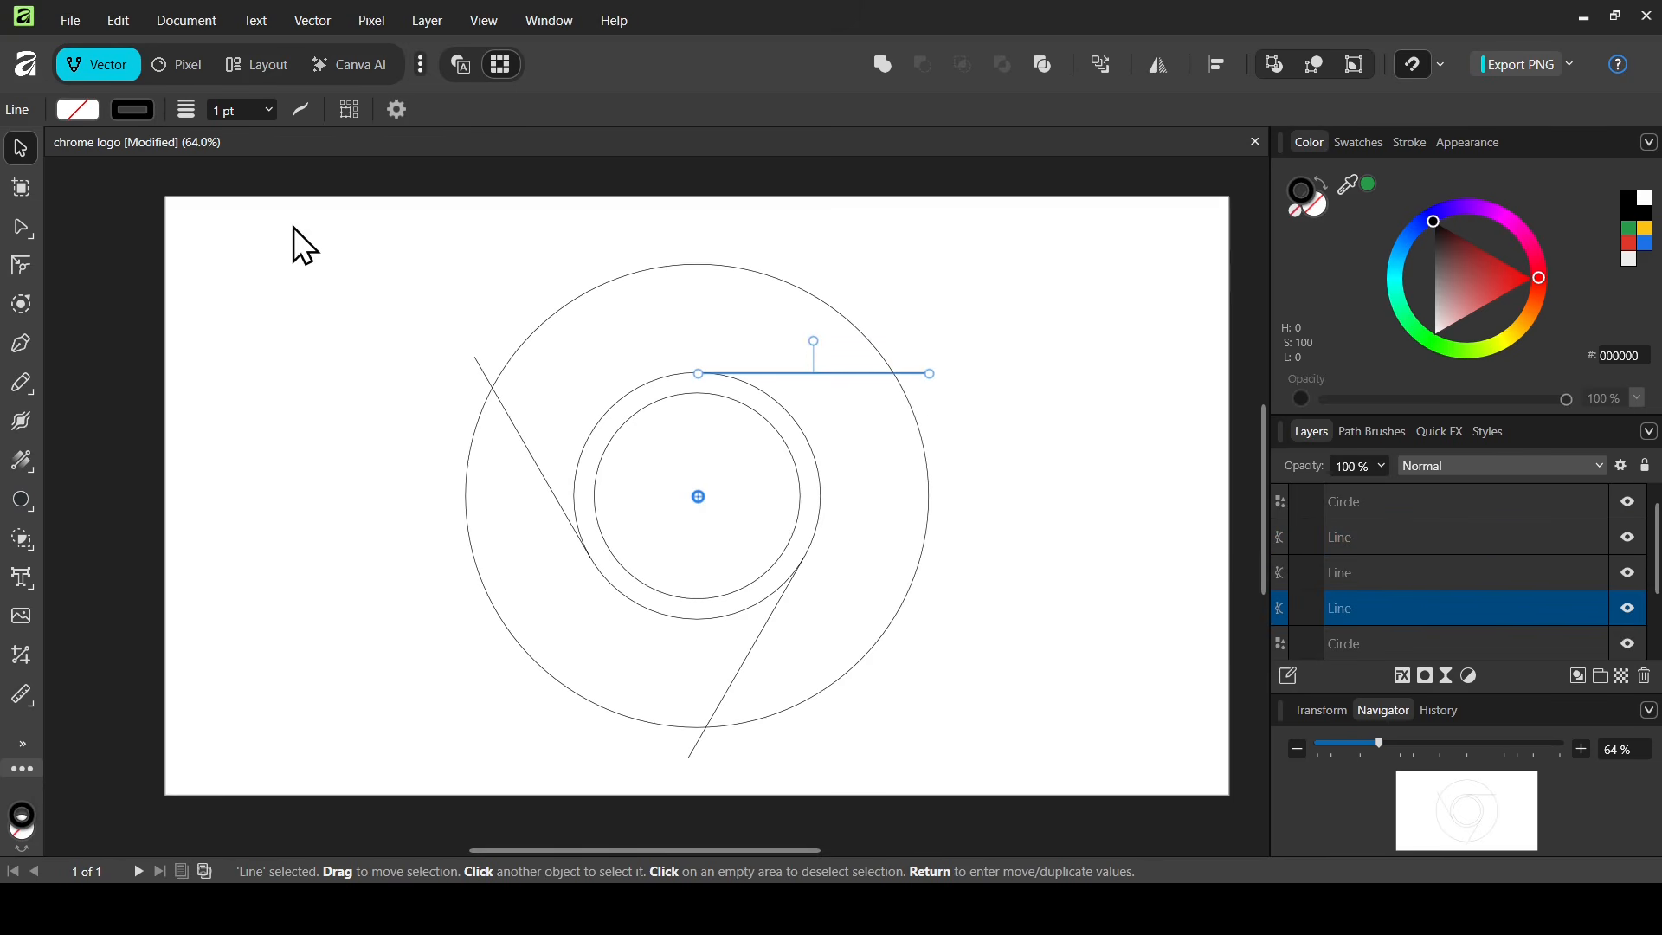
Select all the logo outlines and choose the Shape Builder tool
{"action": "left_click_drag", "start_coordinate": [293, 227], "coordinate": [1046, 790]}
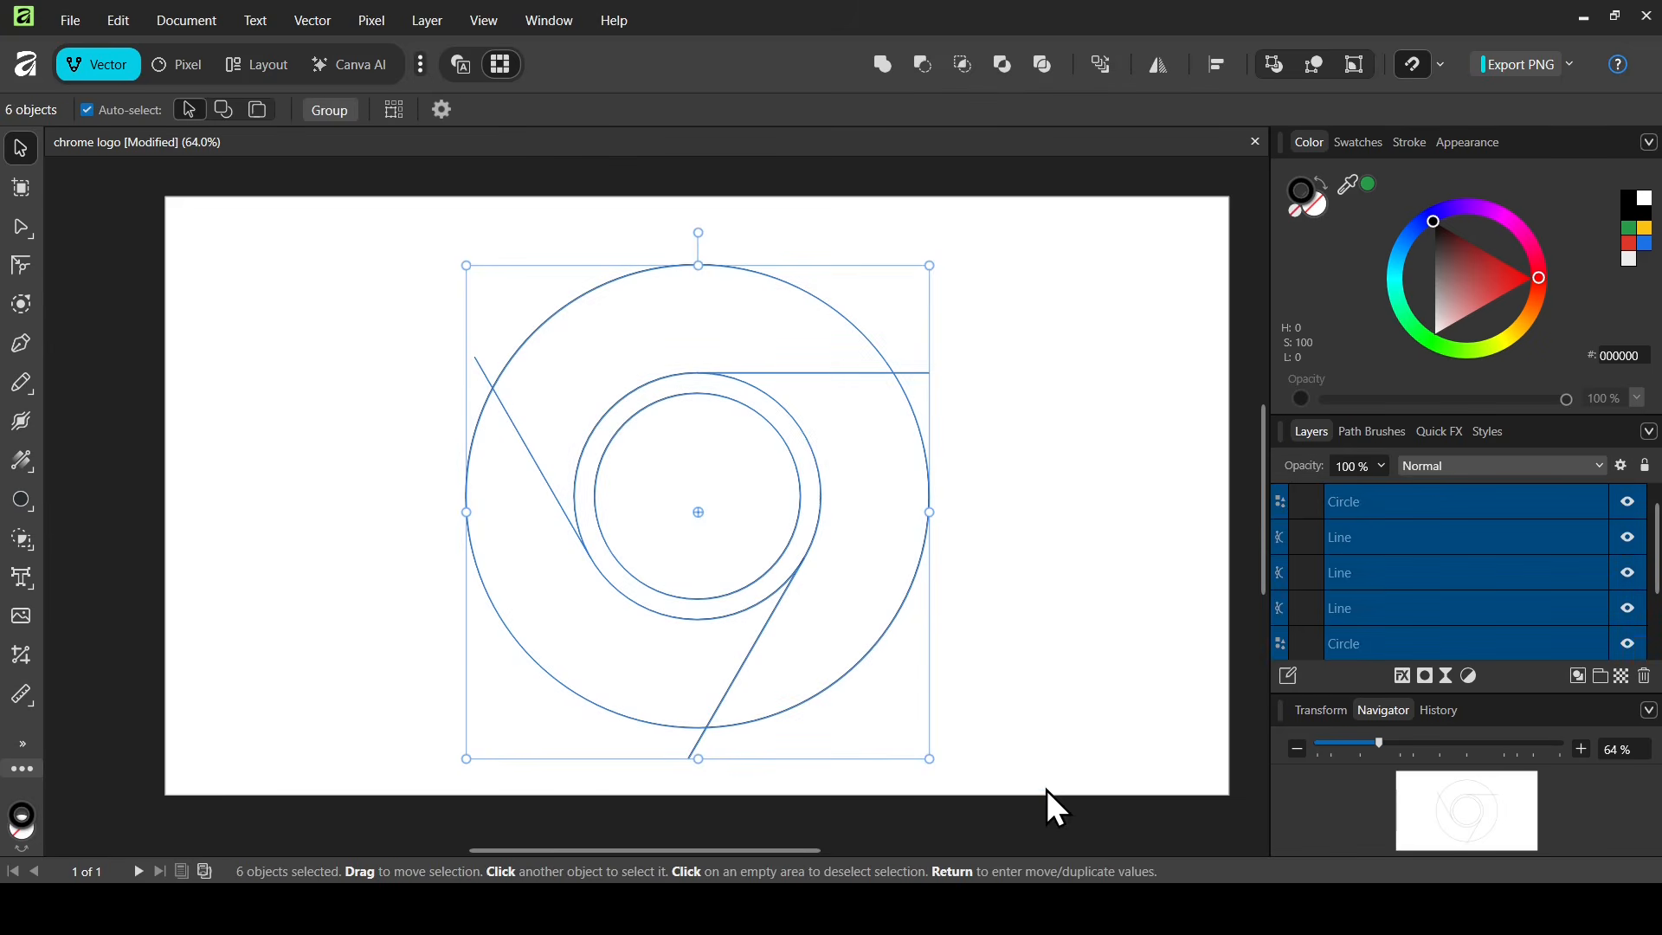
{"action": "left_click", "coordinate": [22, 540]}
{"action": "left_click", "coordinate": [148, 534]}
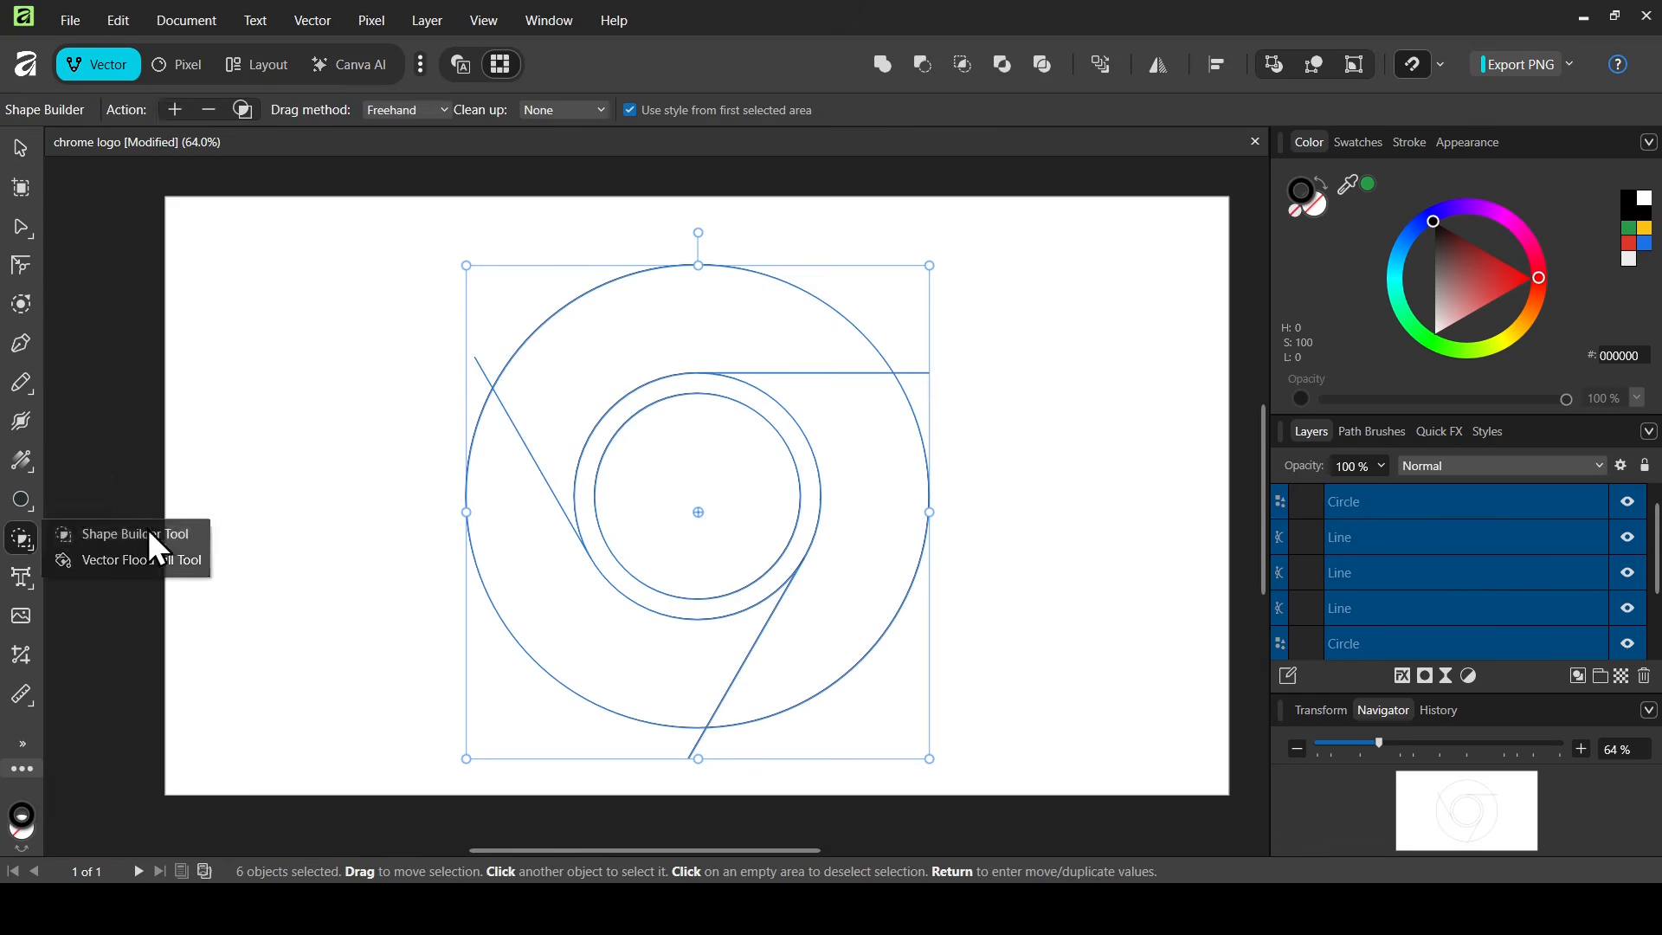
Build shapes from the top, right and lower-left segments, the inner circle and the ring
{"action": "left_click", "coordinate": [695, 334]}
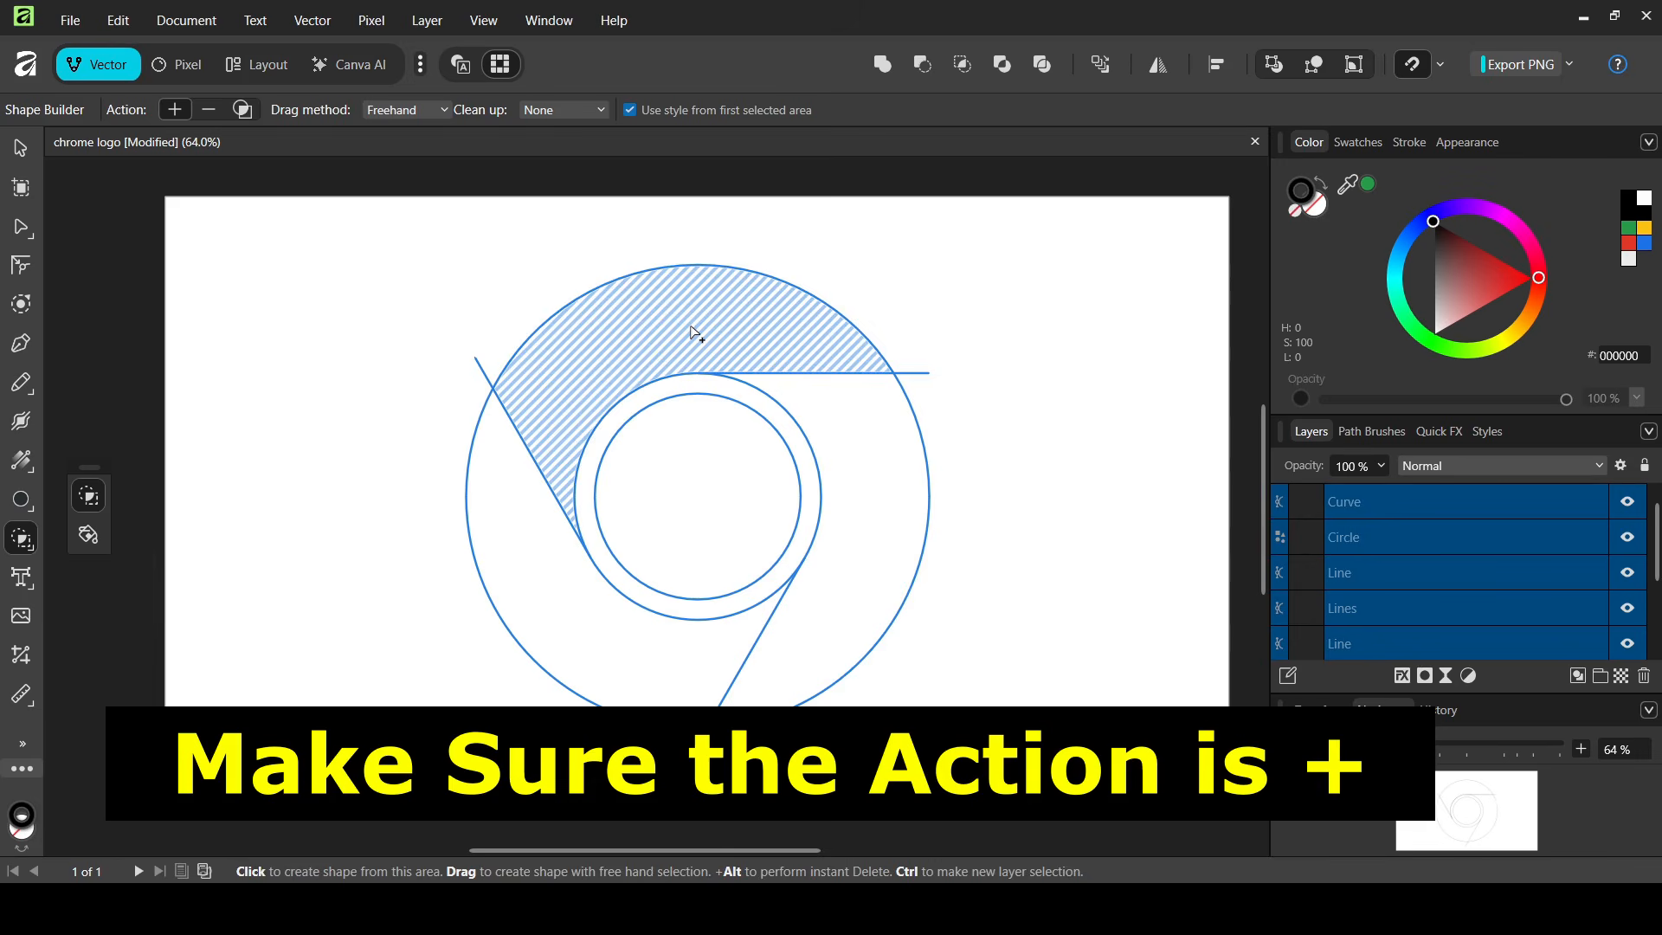
{"action": "left_click", "coordinate": [895, 512]}
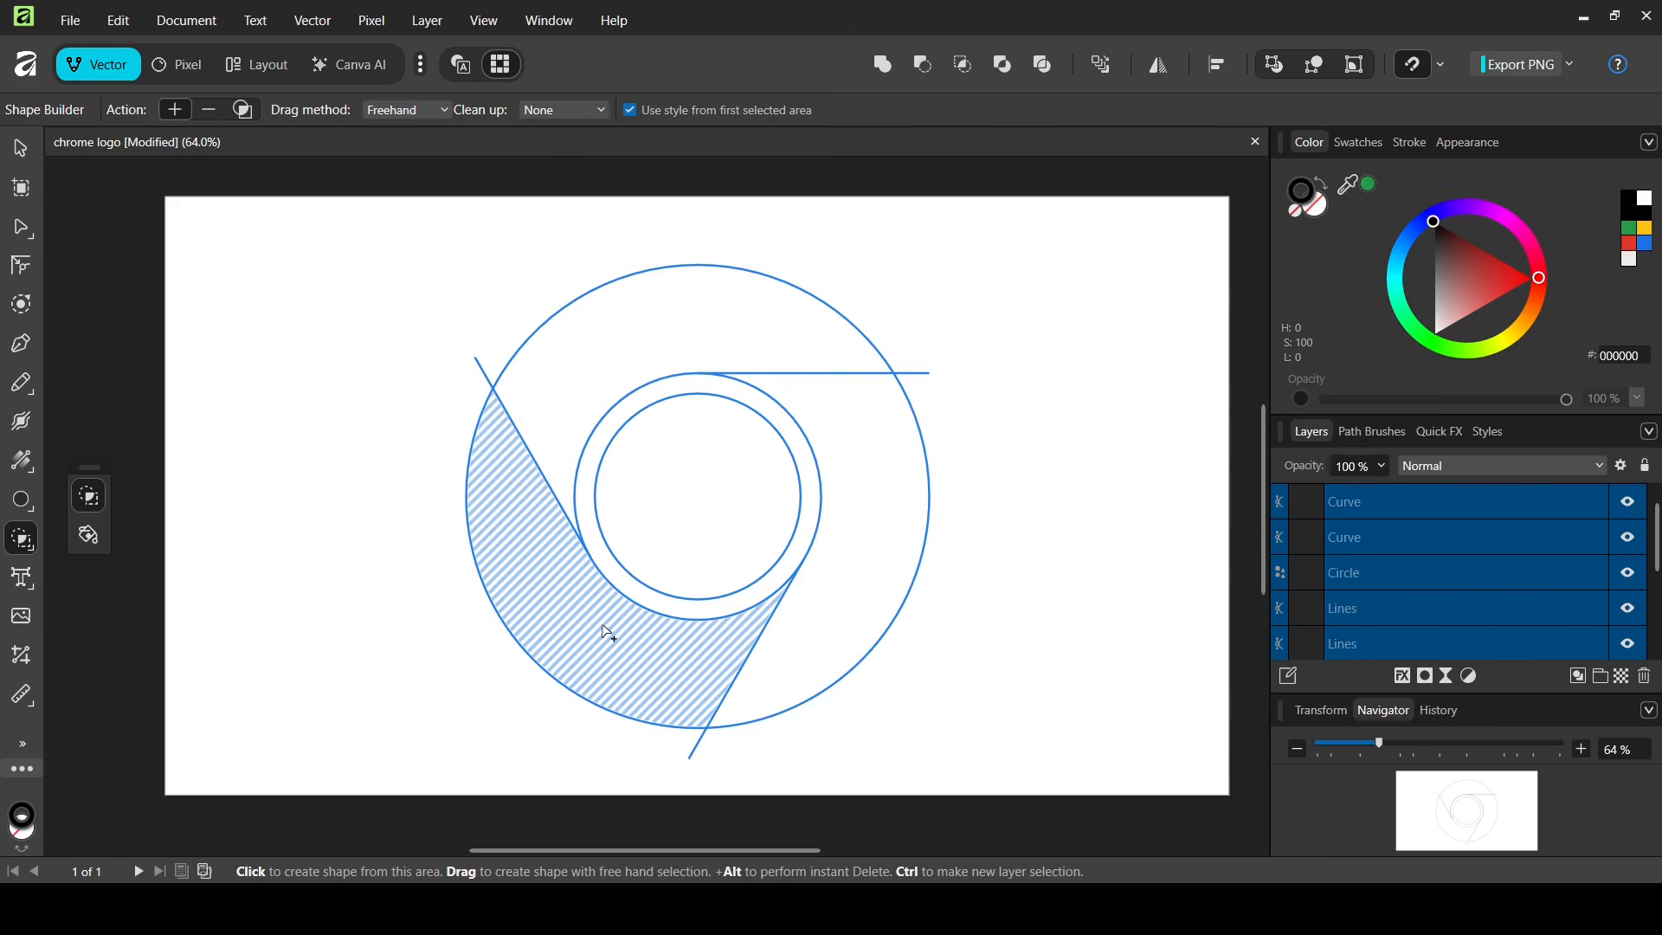
{"action": "left_click", "coordinate": [608, 634]}
{"action": "left_click", "coordinate": [724, 486]}
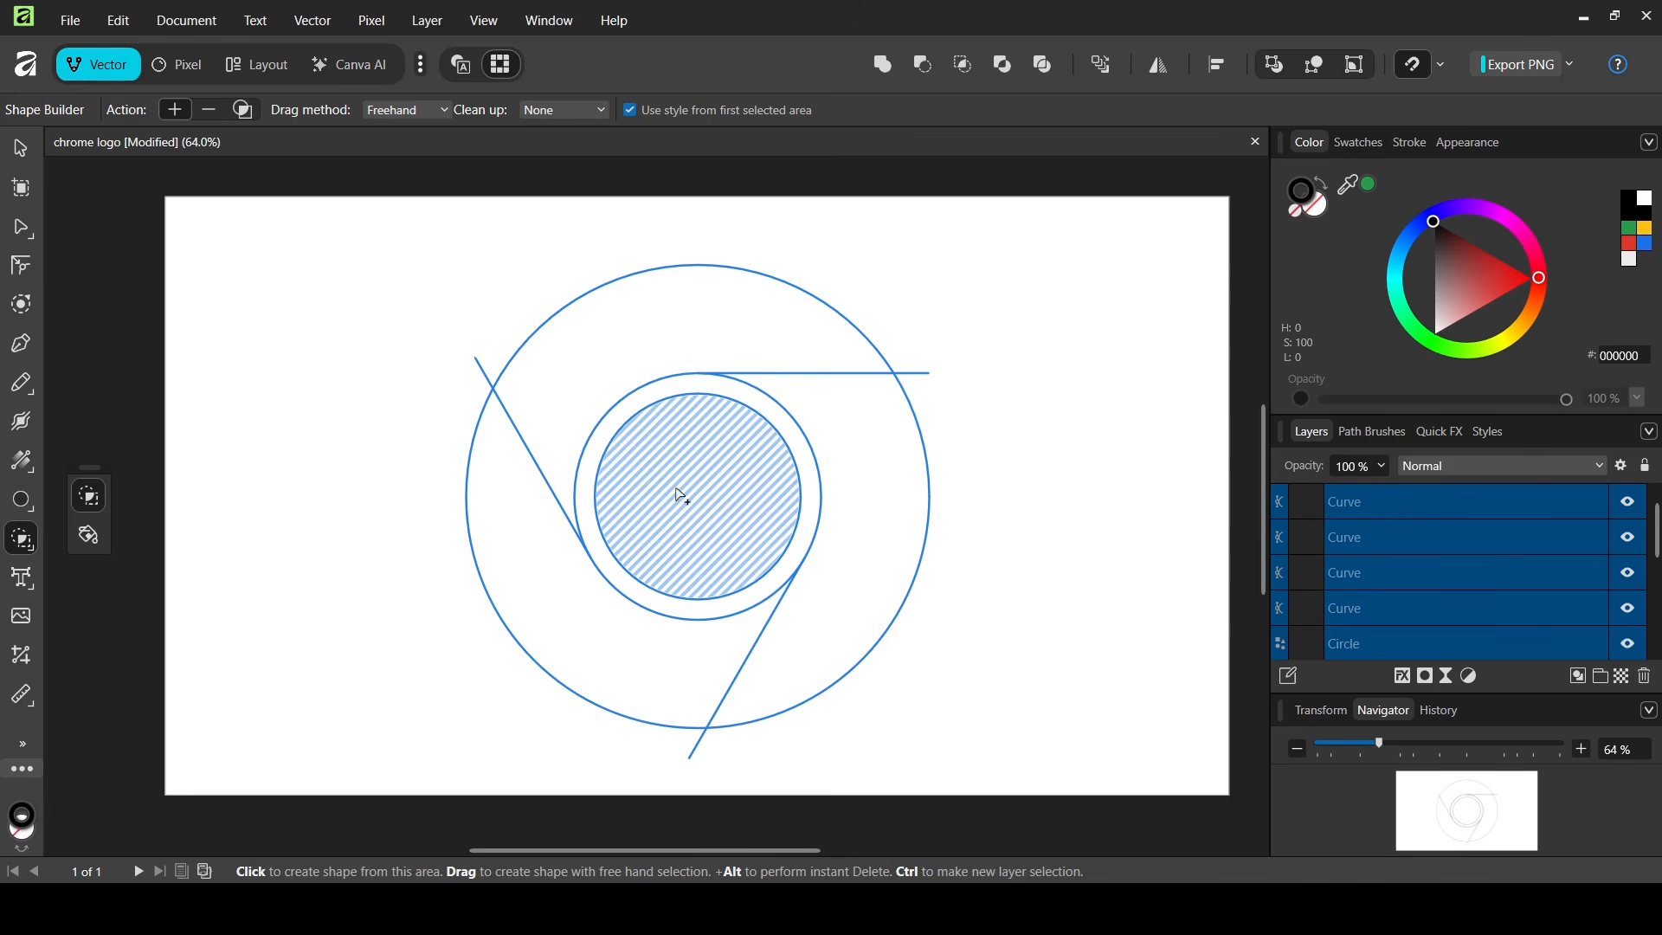
{"action": "left_click", "coordinate": [591, 523]}
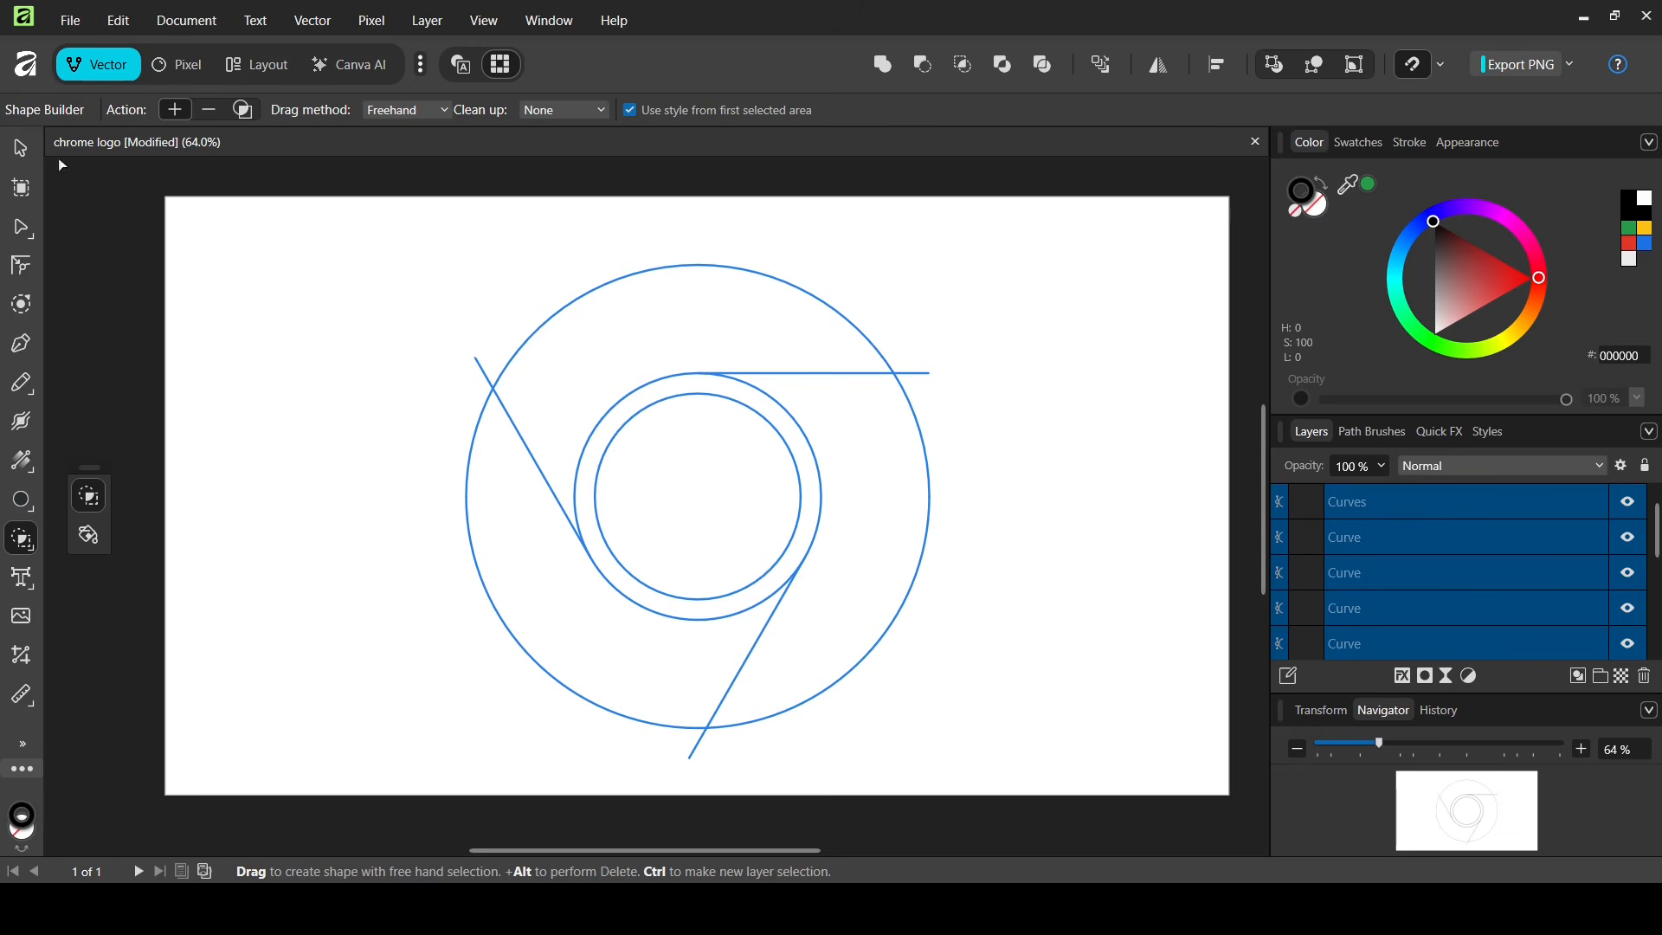
{"action": "left_click", "coordinate": [25, 159]}
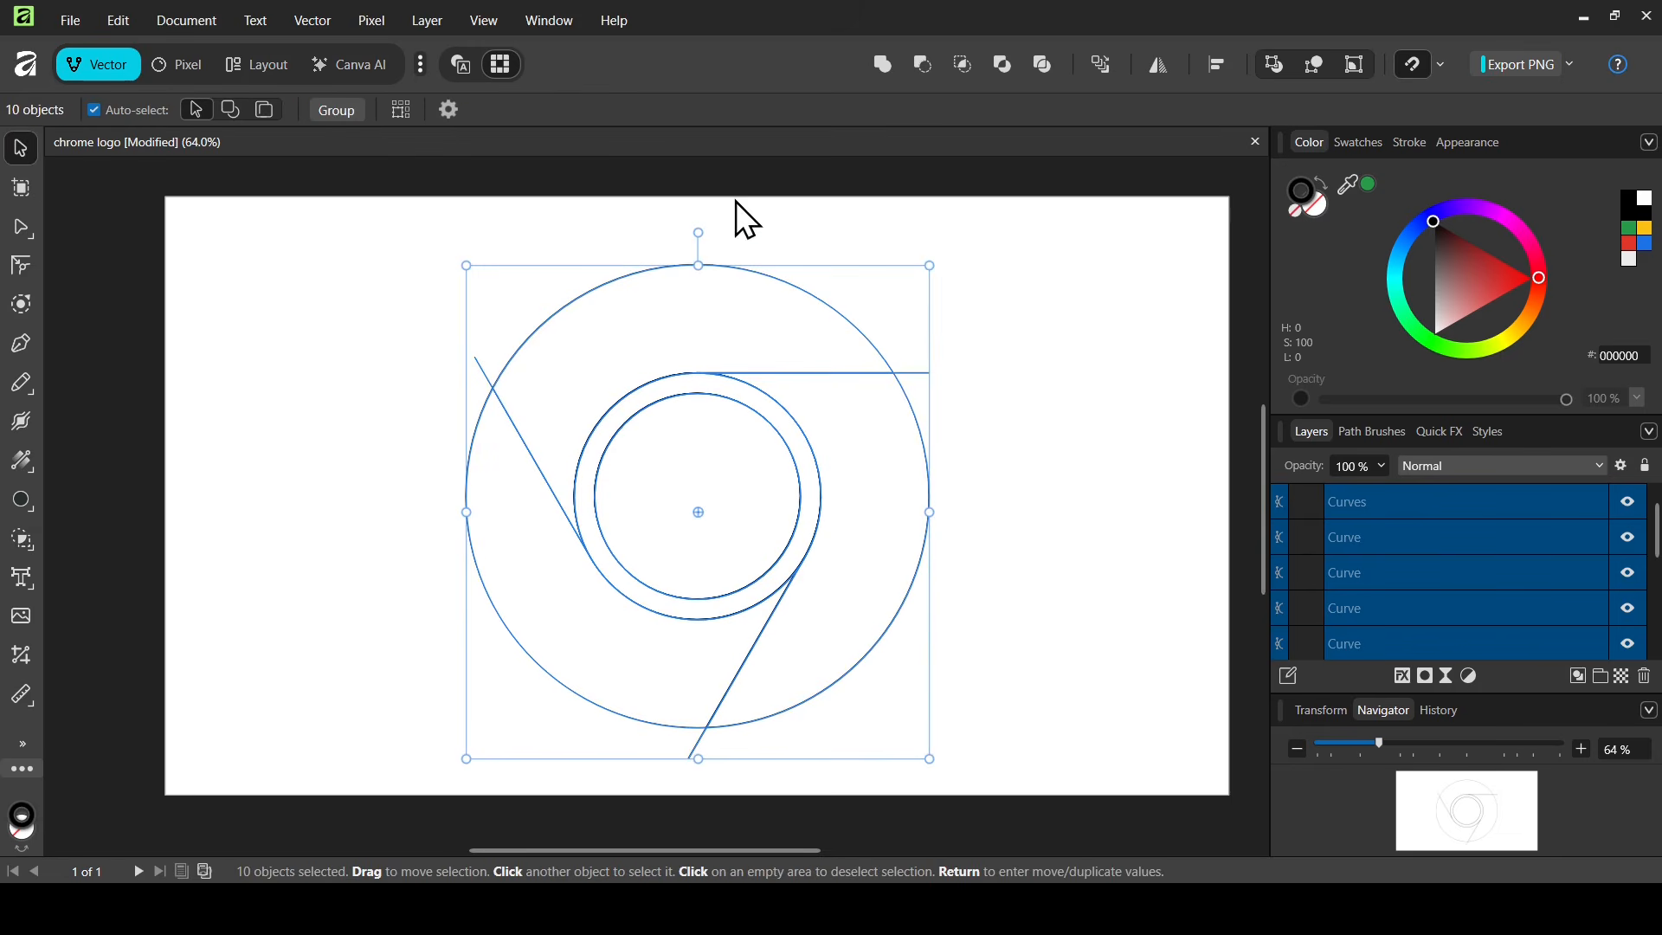
Use Color panel swatches to fill the centre disc blue, top segment red, right yellow, left green
{"action": "left_click", "coordinate": [796, 247]}
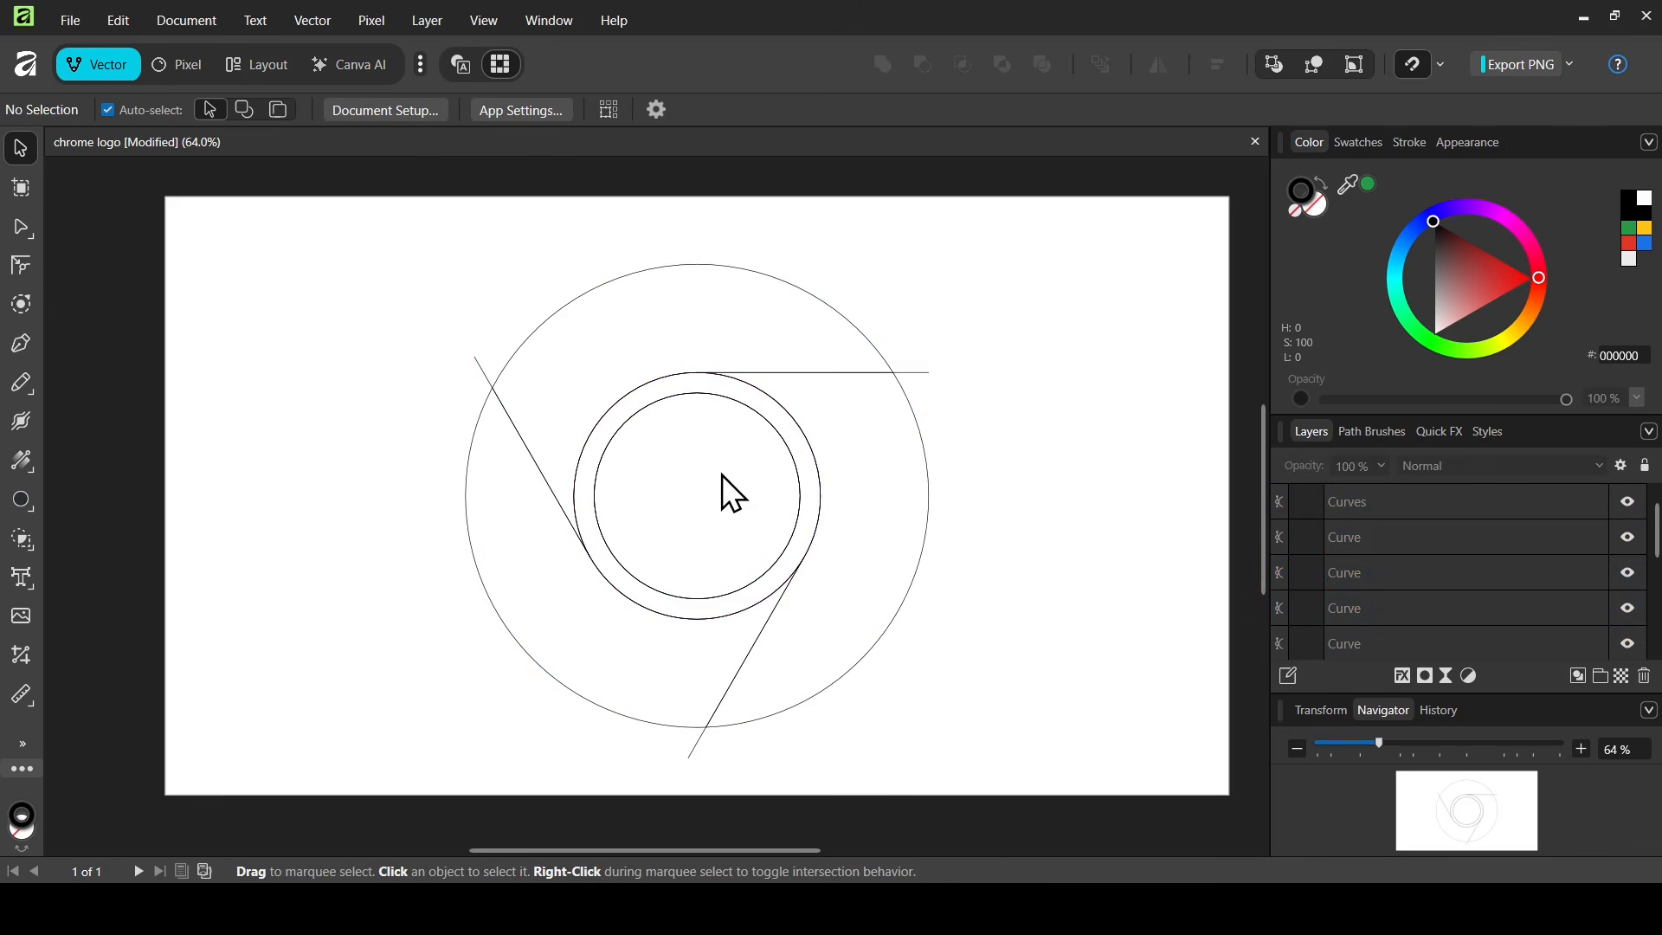
{"action": "left_click", "coordinate": [731, 403]}
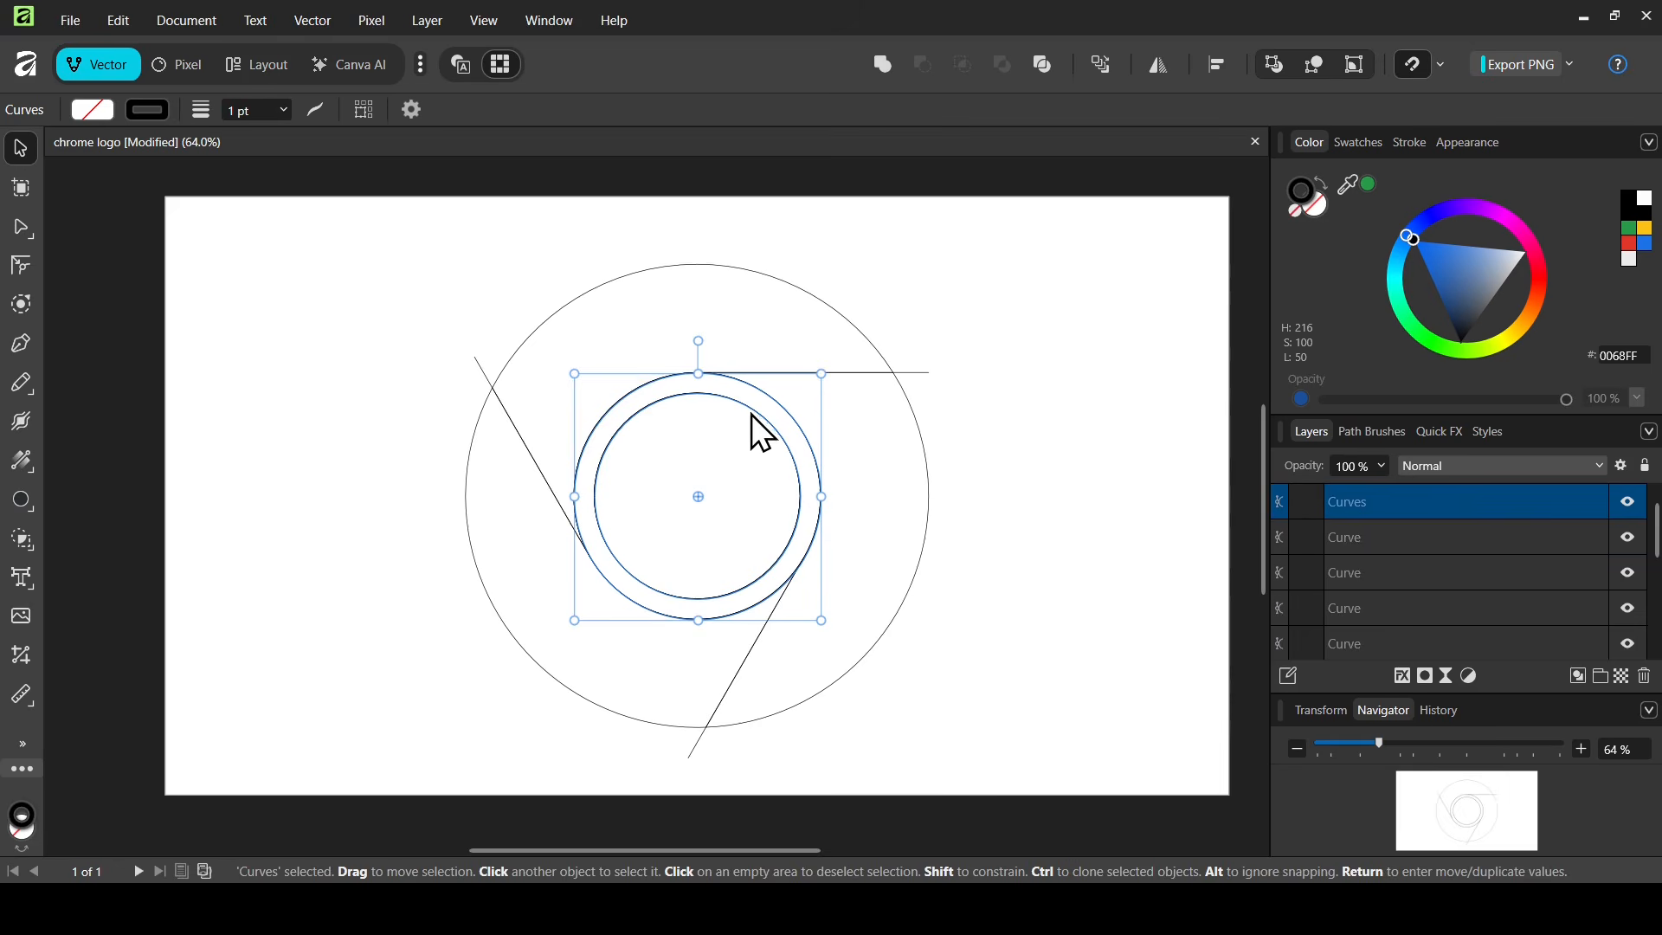
{"action": "left_click", "coordinate": [1643, 246]}
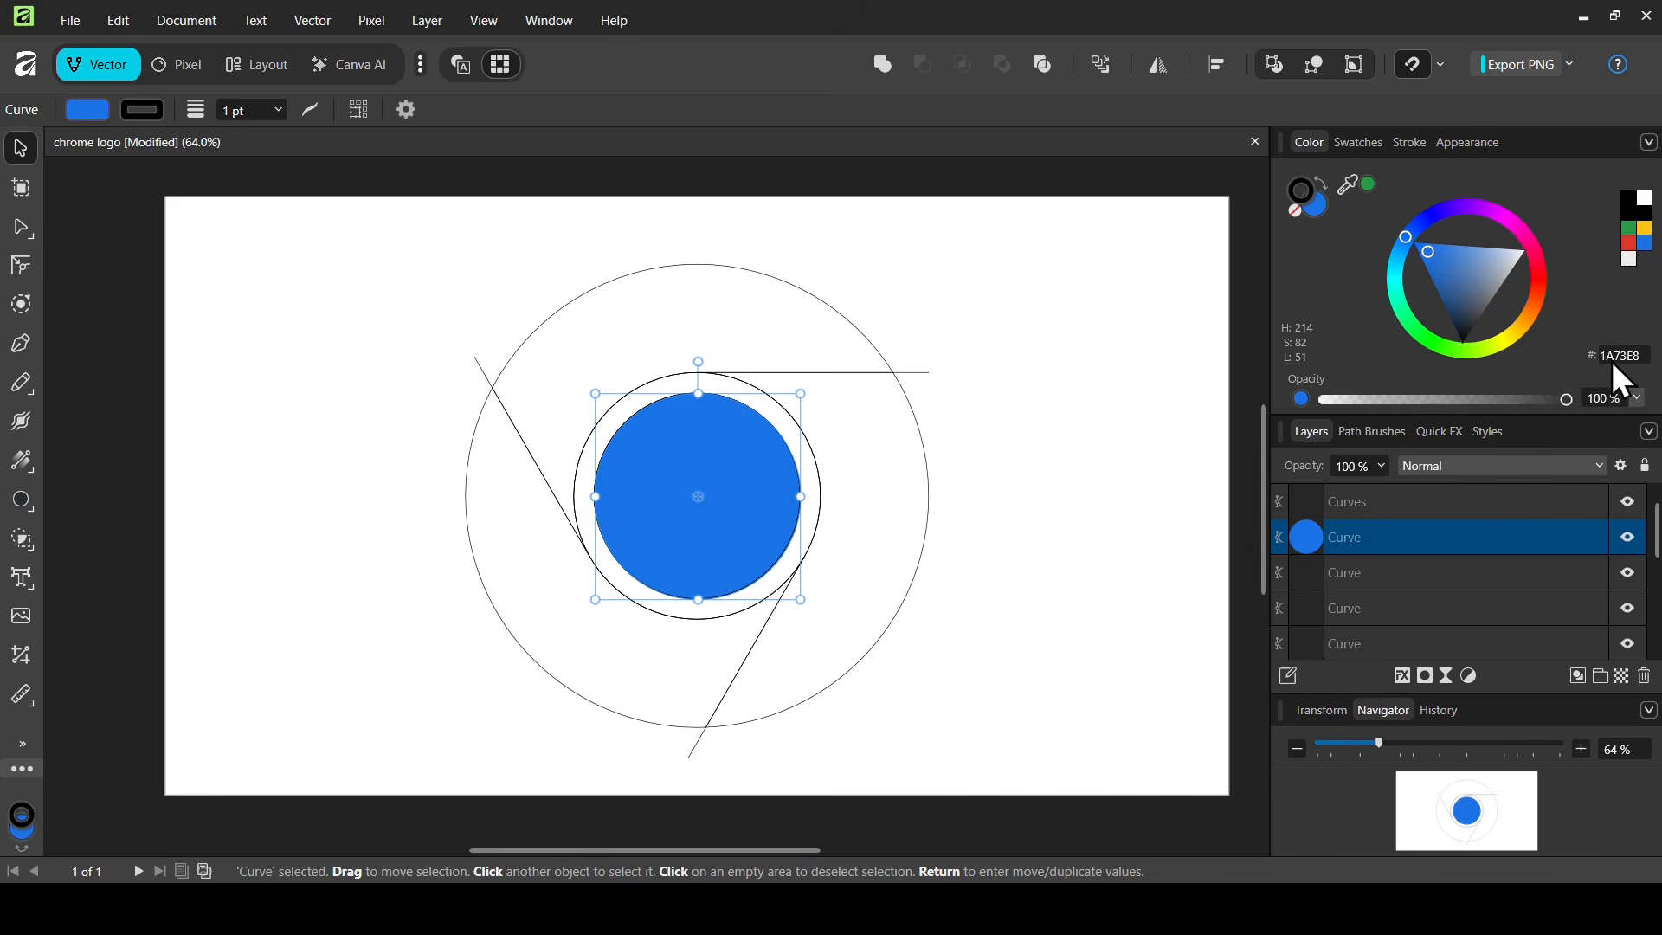
{"action": "left_click", "coordinate": [710, 292]}
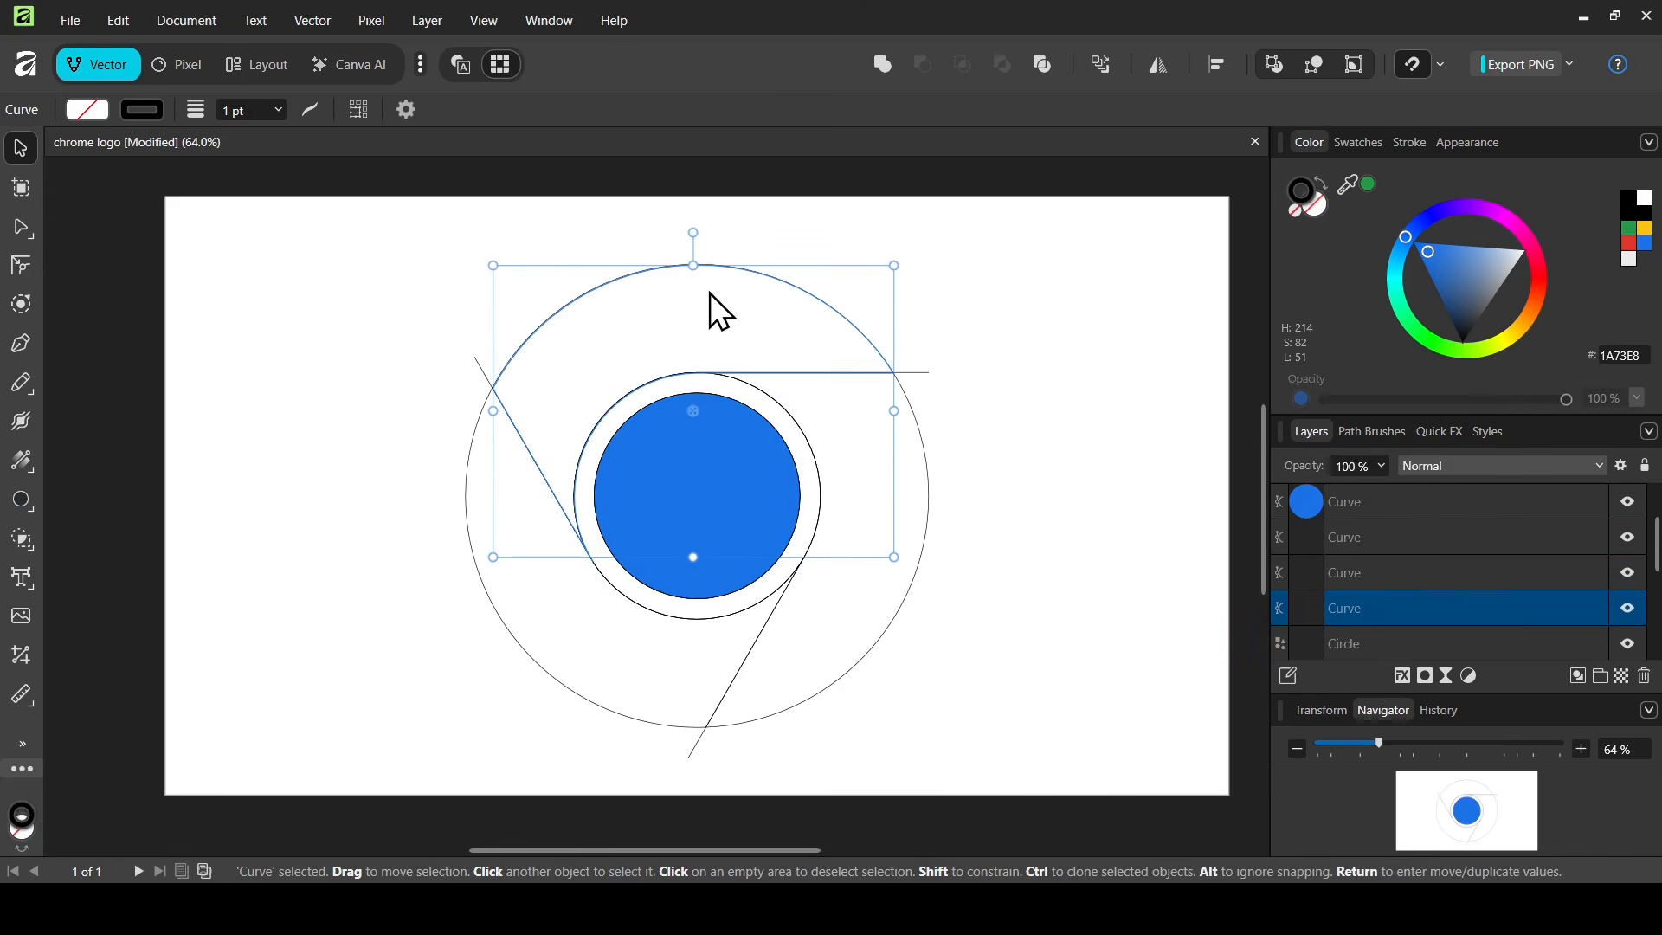
{"action": "left_click", "coordinate": [1632, 247]}
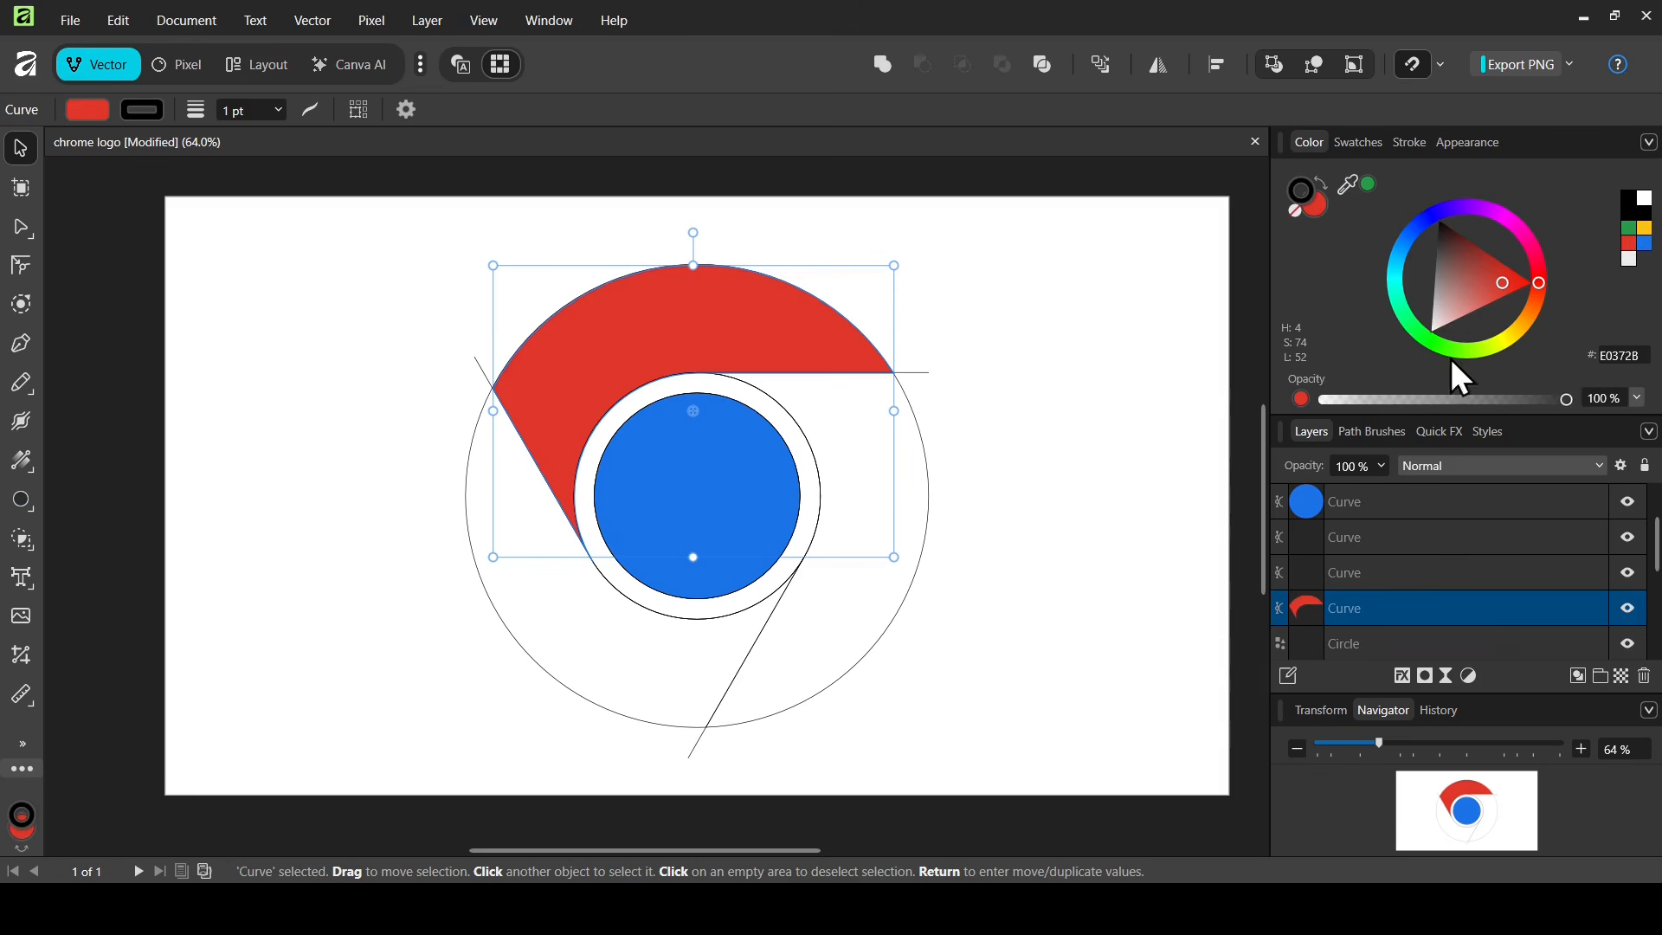
{"action": "left_click", "coordinate": [848, 621]}
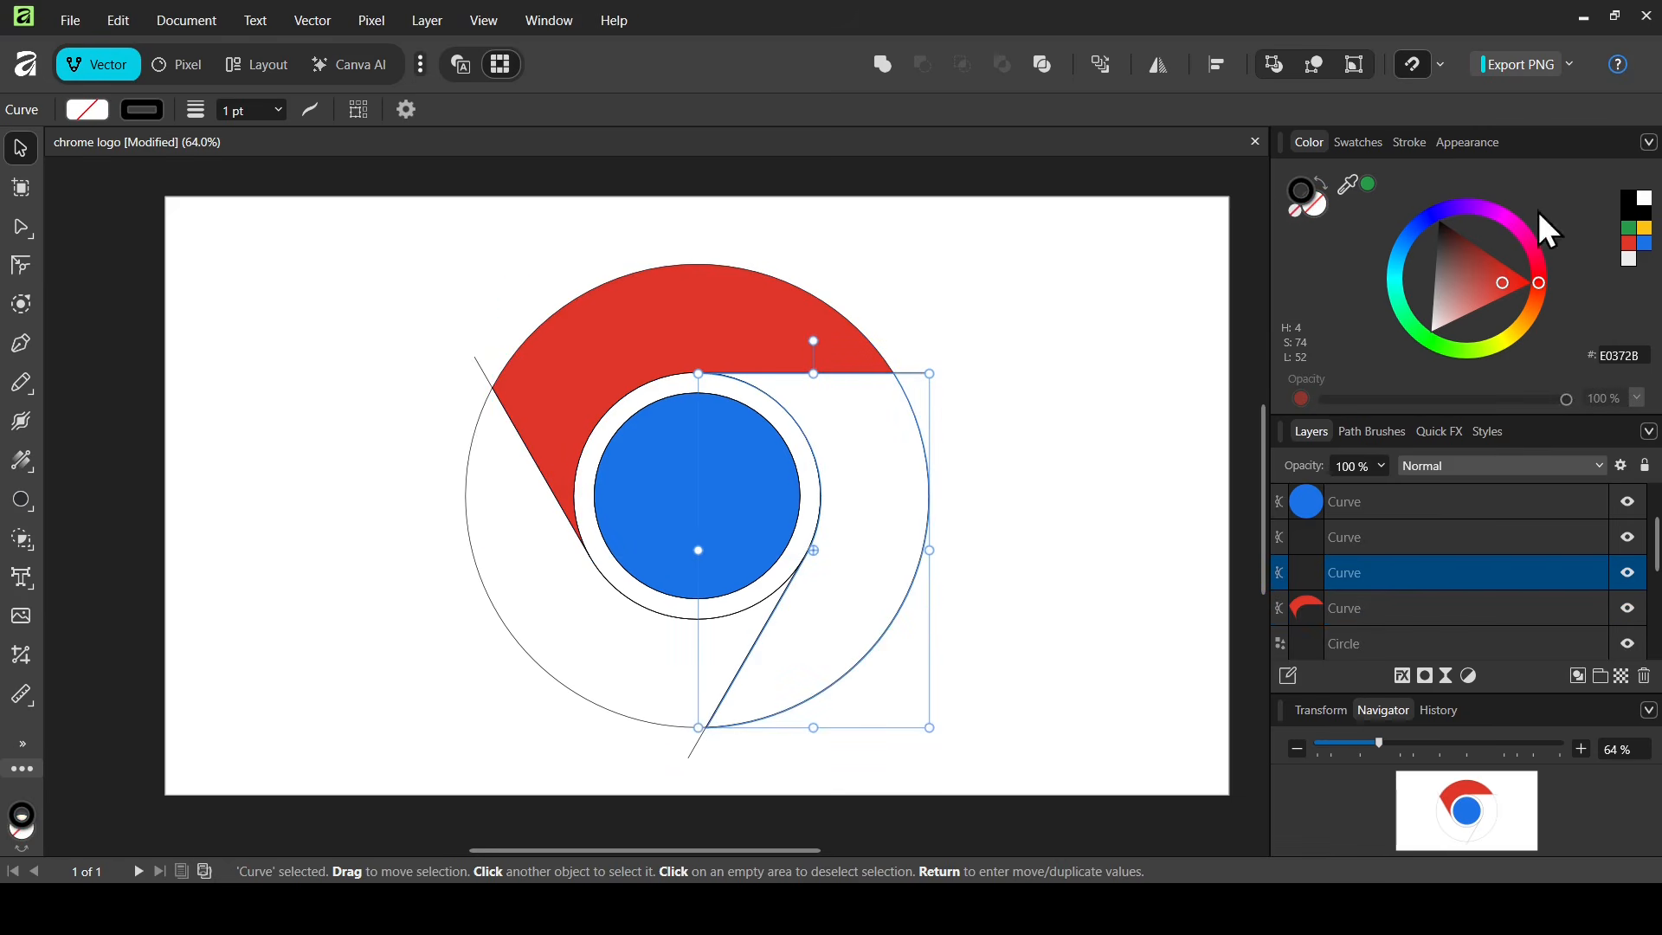
{"action": "left_click", "coordinate": [1646, 229]}
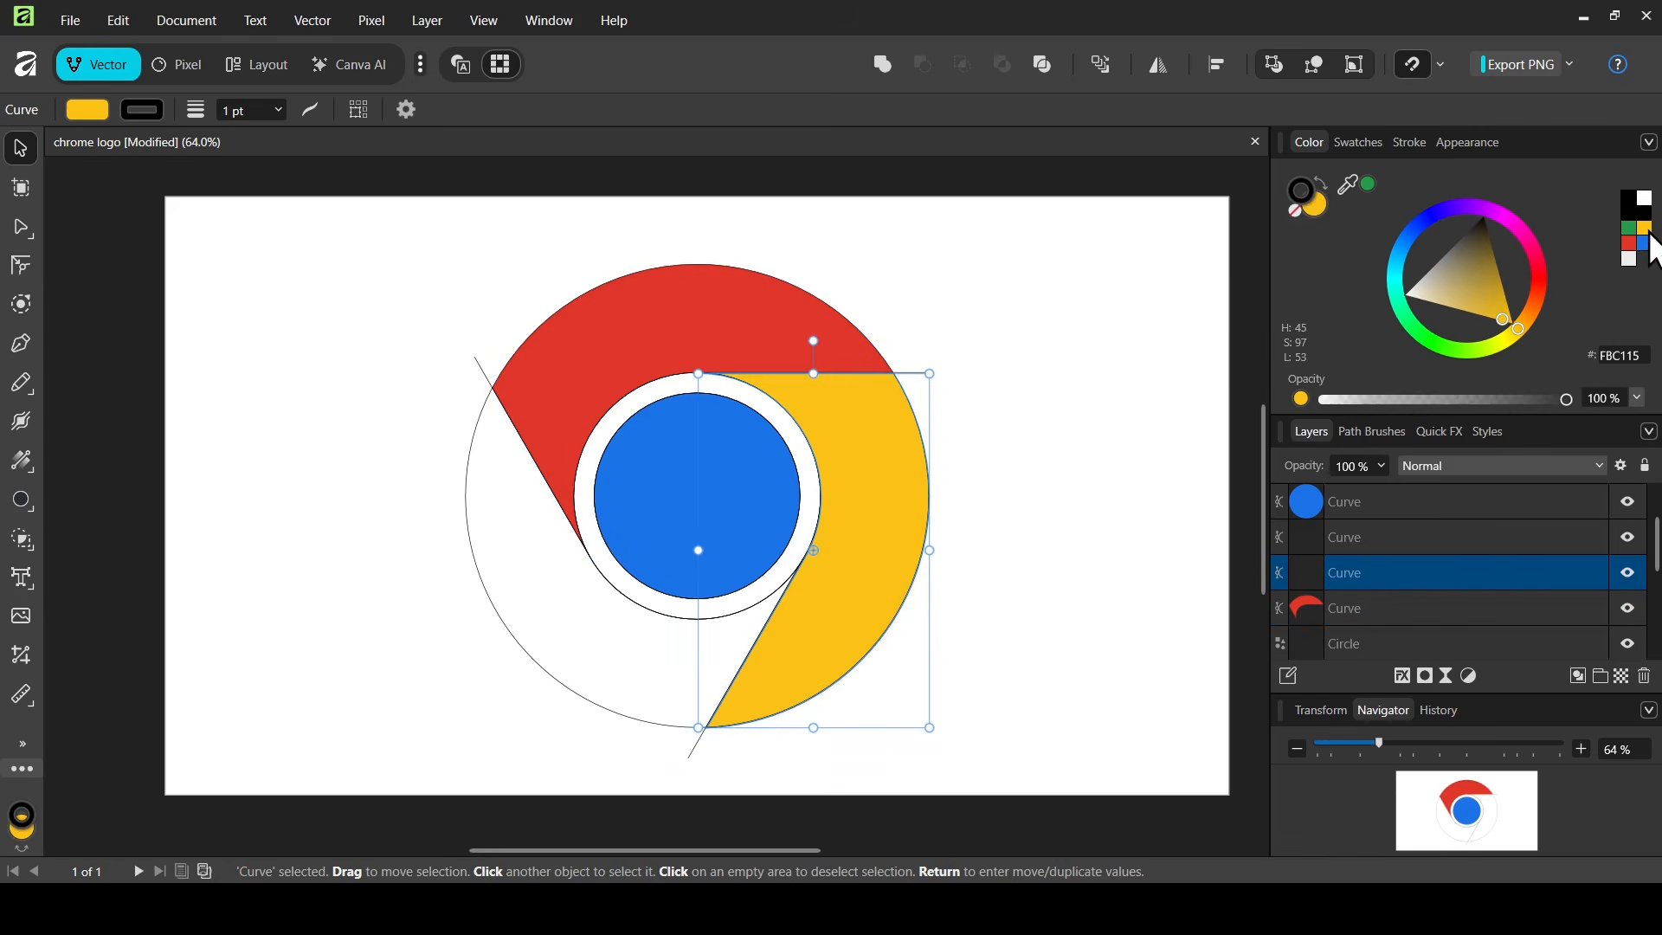
{"action": "left_click", "coordinate": [582, 601]}
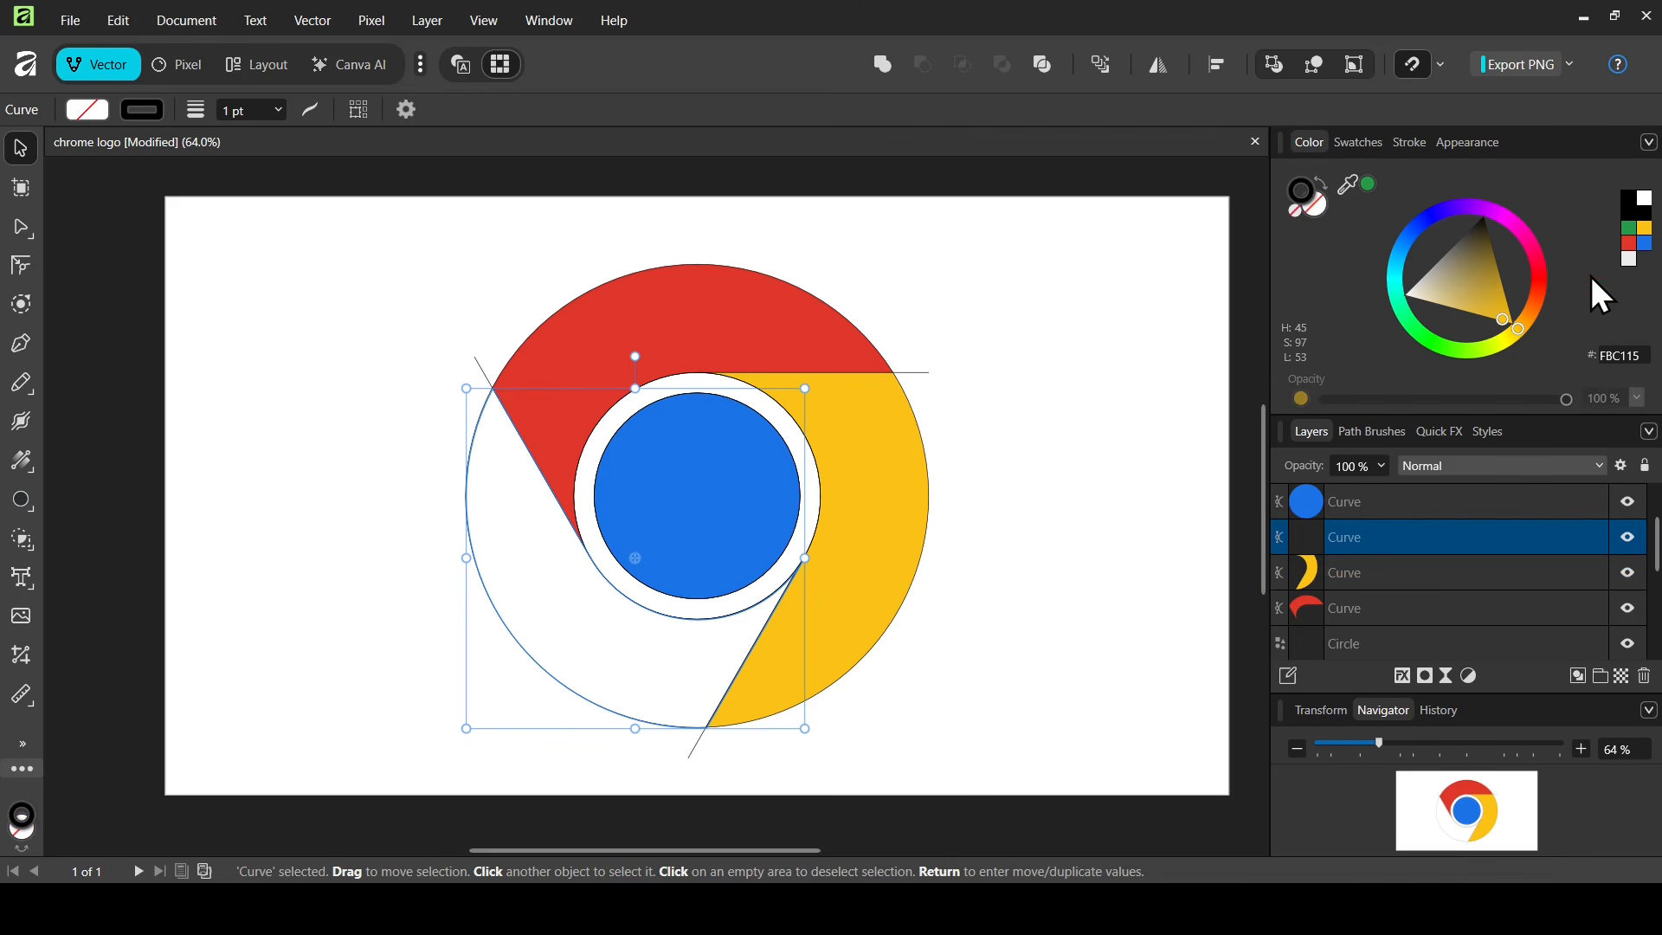
{"action": "left_click", "coordinate": [1631, 229]}
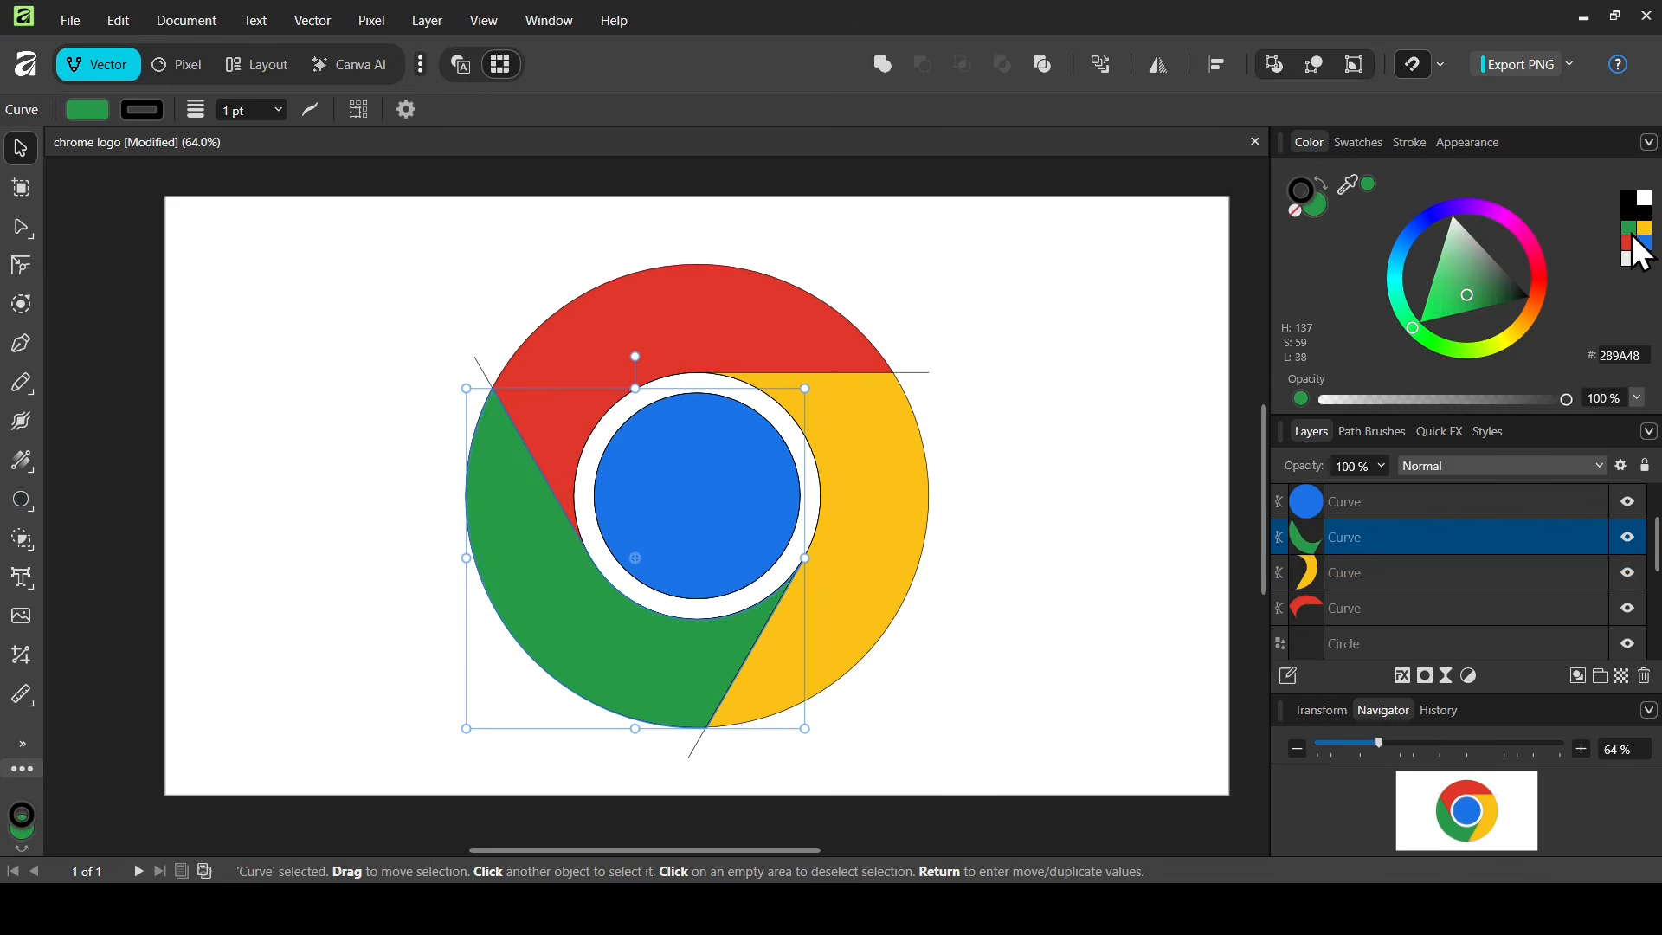
{"action": "left_click", "coordinate": [1020, 218]}
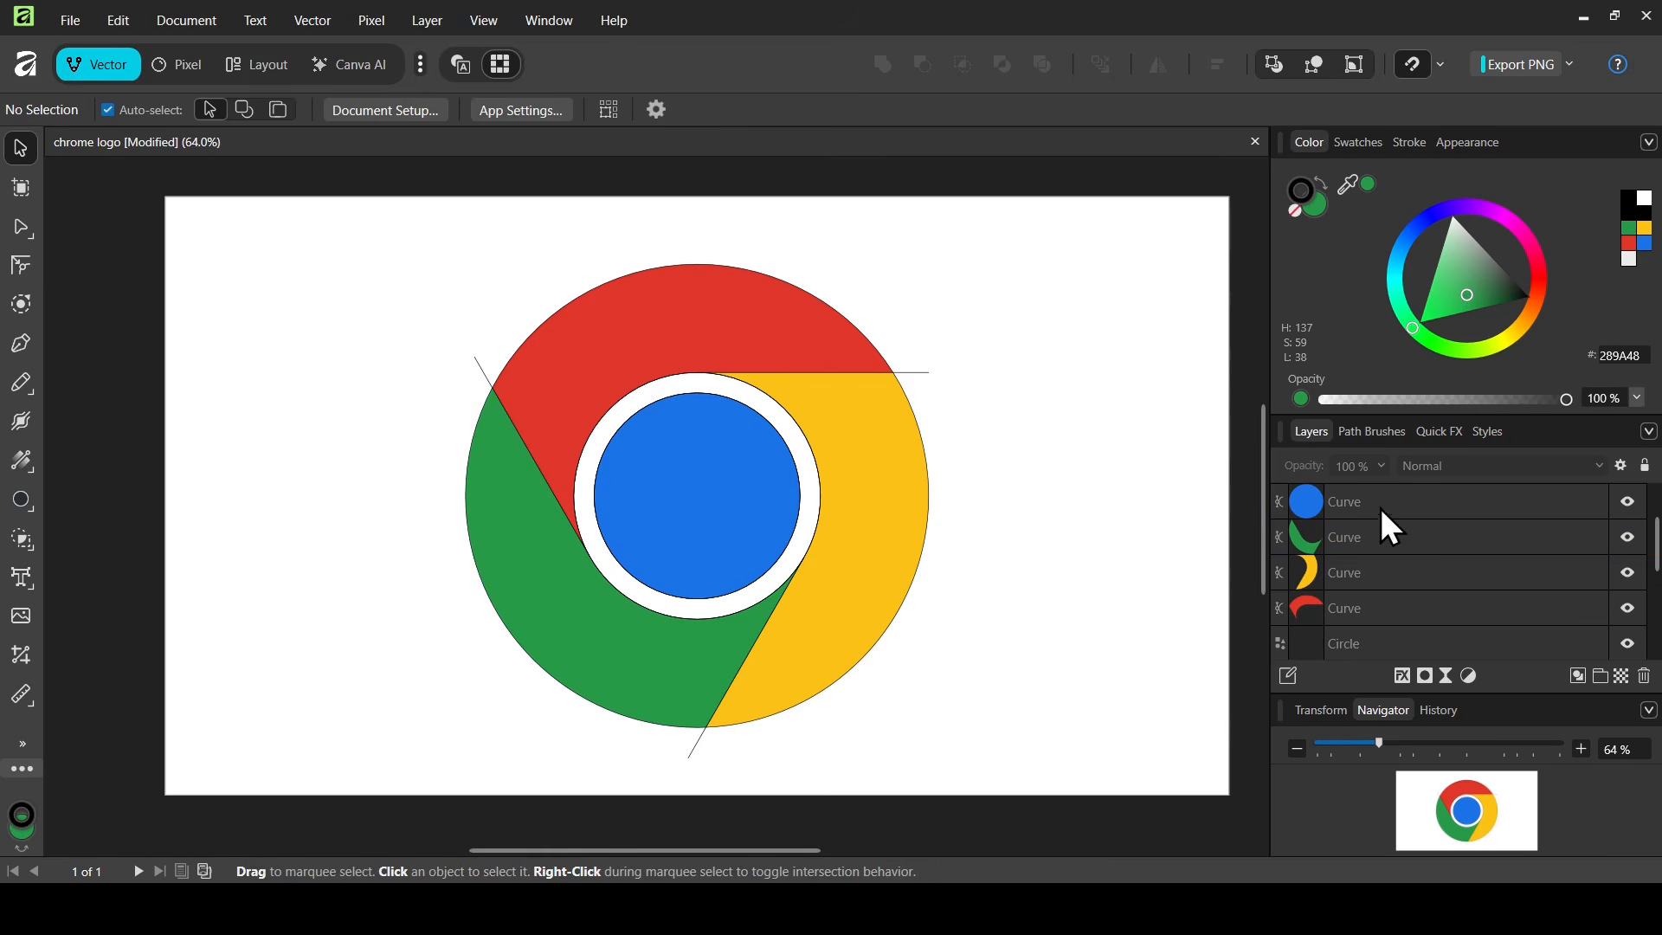
Fill the ring white (FFFFFF) and select the leftover Circle, Lines and Line layers
{"action": "left_click", "coordinate": [773, 406]}
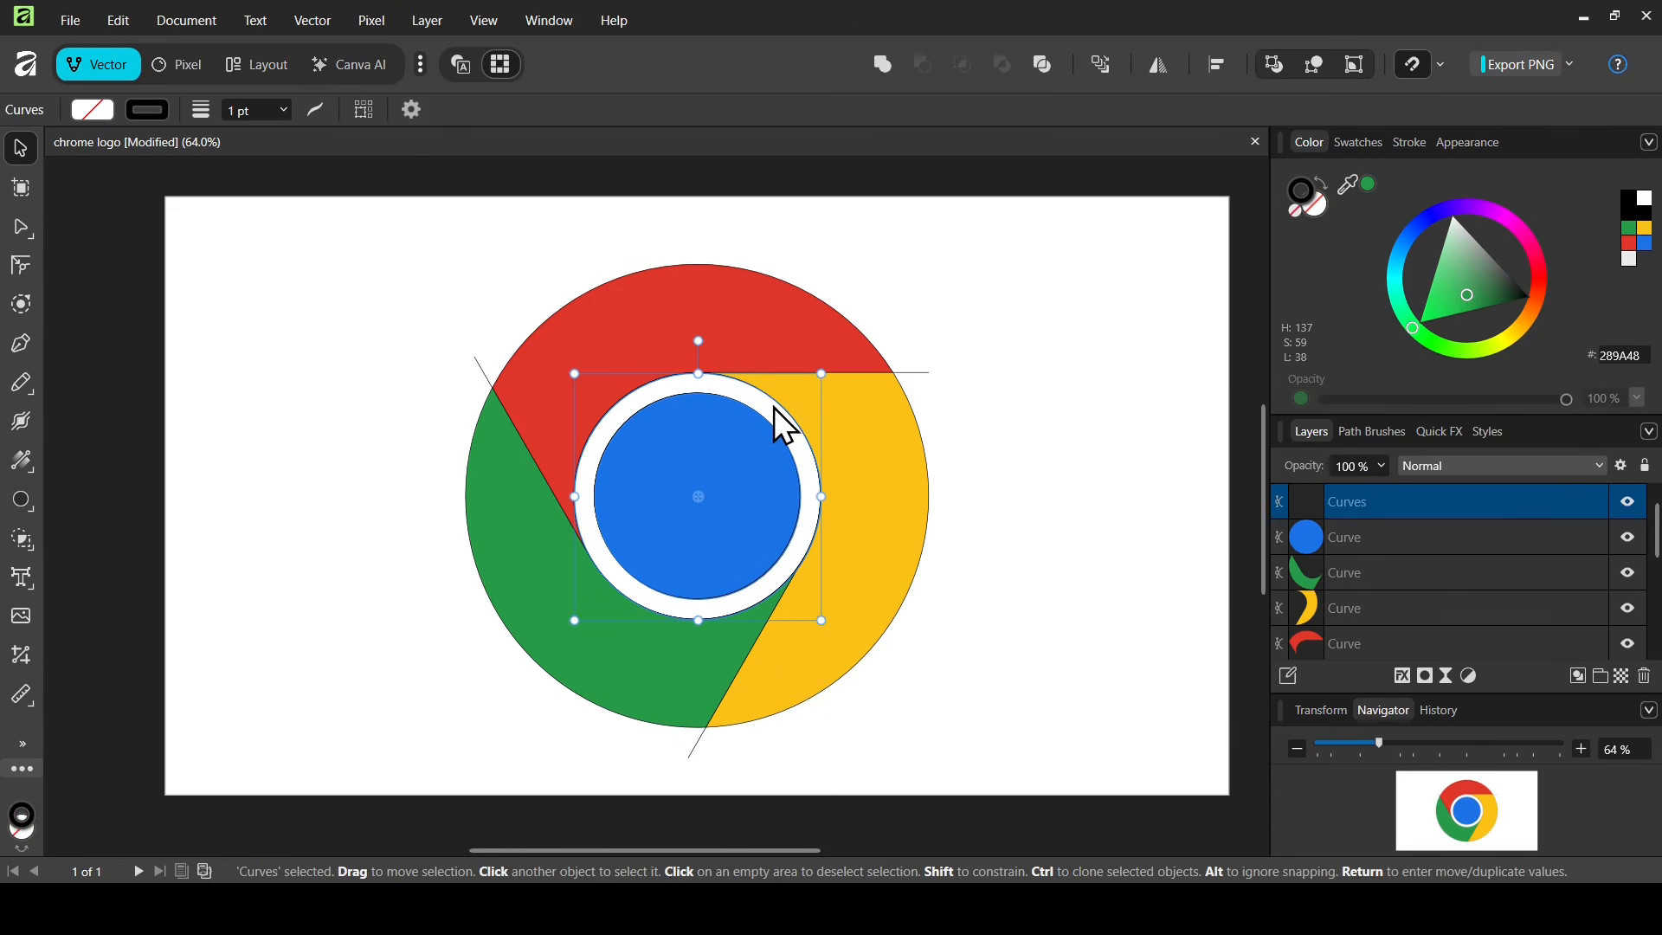
{"action": "left_click_drag", "start_coordinate": [1462, 251], "coordinate": [1454, 165]}
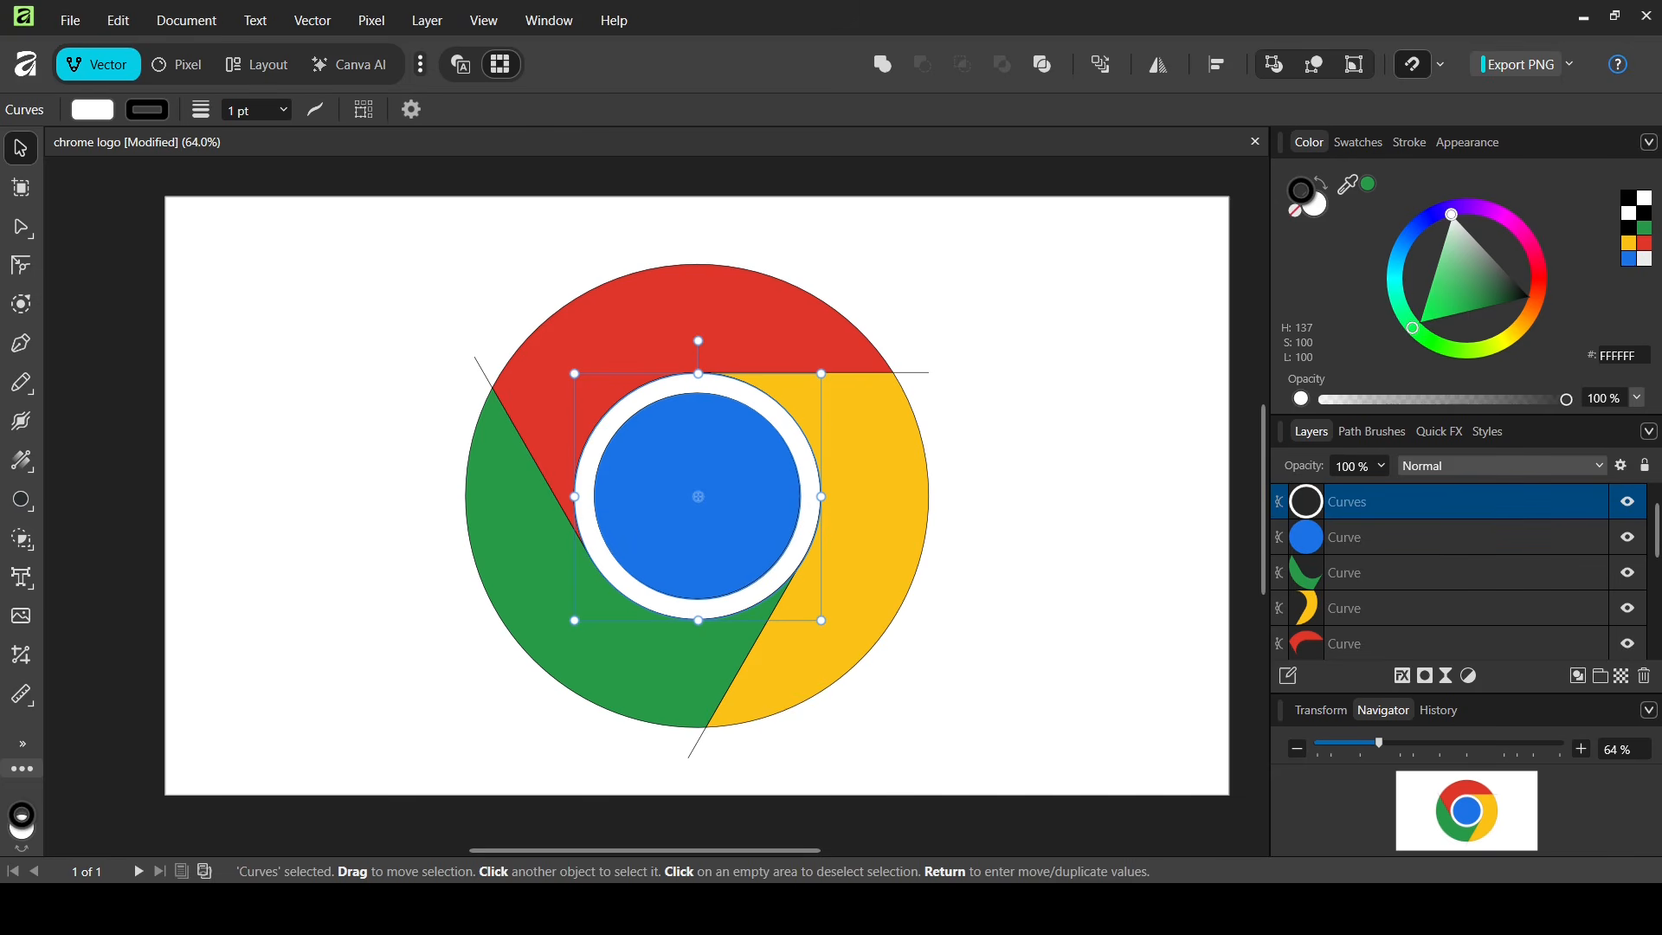
{"action": "scroll", "coordinate": [1650, 575], "scroll_direction": "down", "scroll_amount": 2}
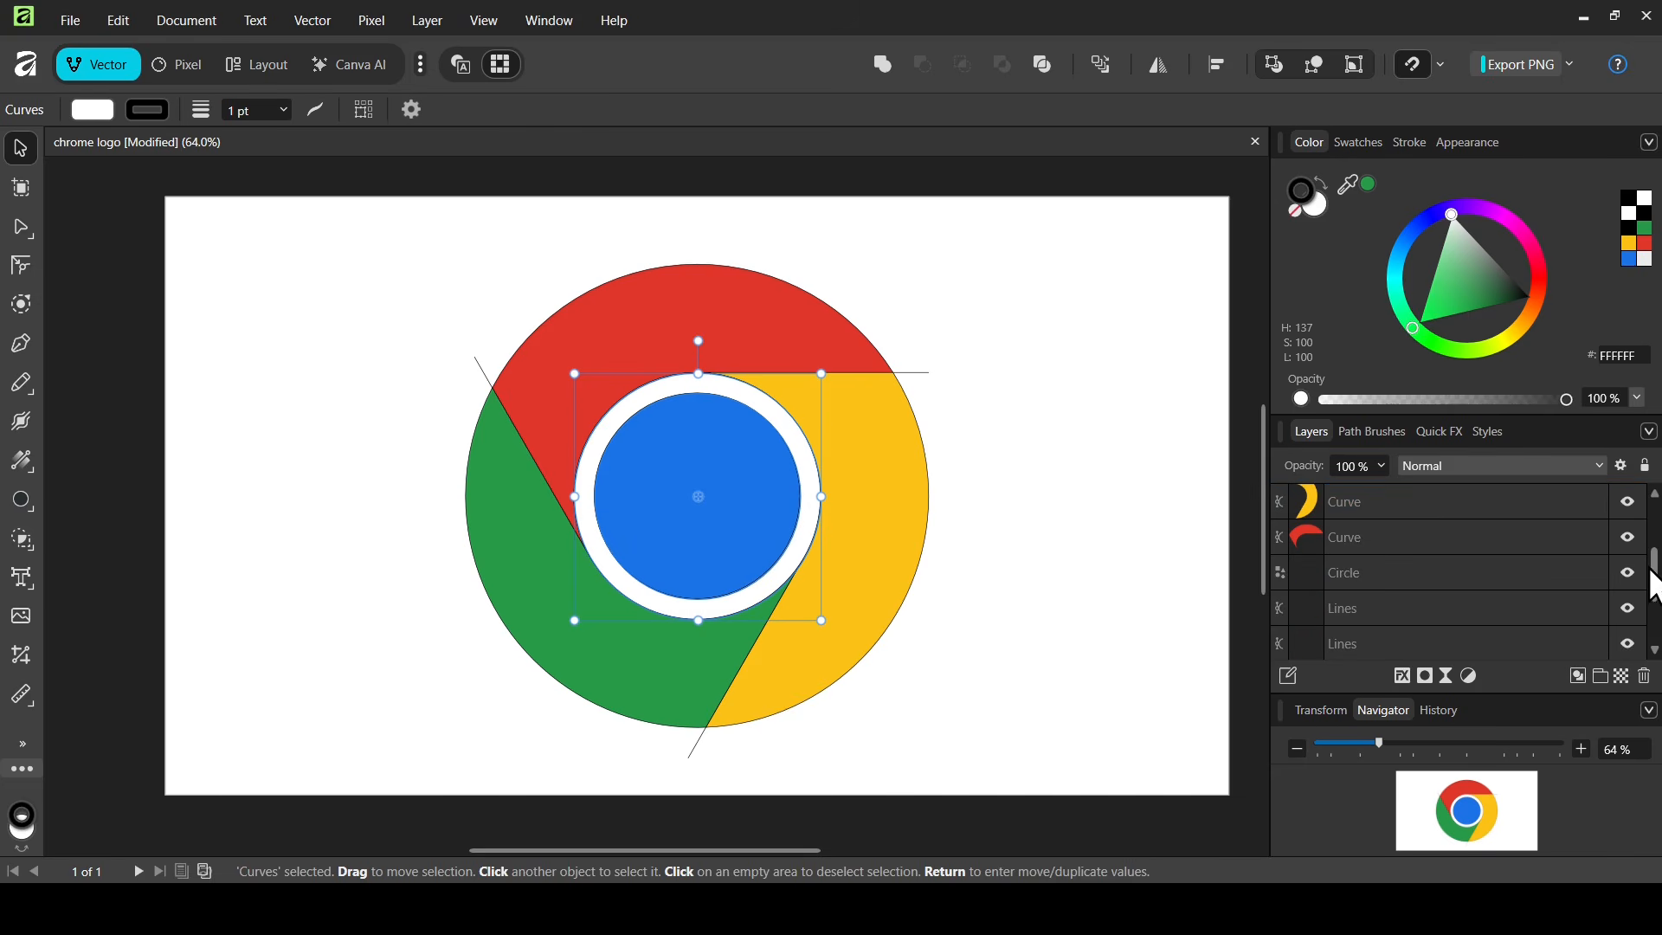
{"action": "left_click", "coordinate": [1451, 574]}
{"action": "scroll", "coordinate": [1453, 597], "scroll_direction": "down", "scroll_amount": 2}
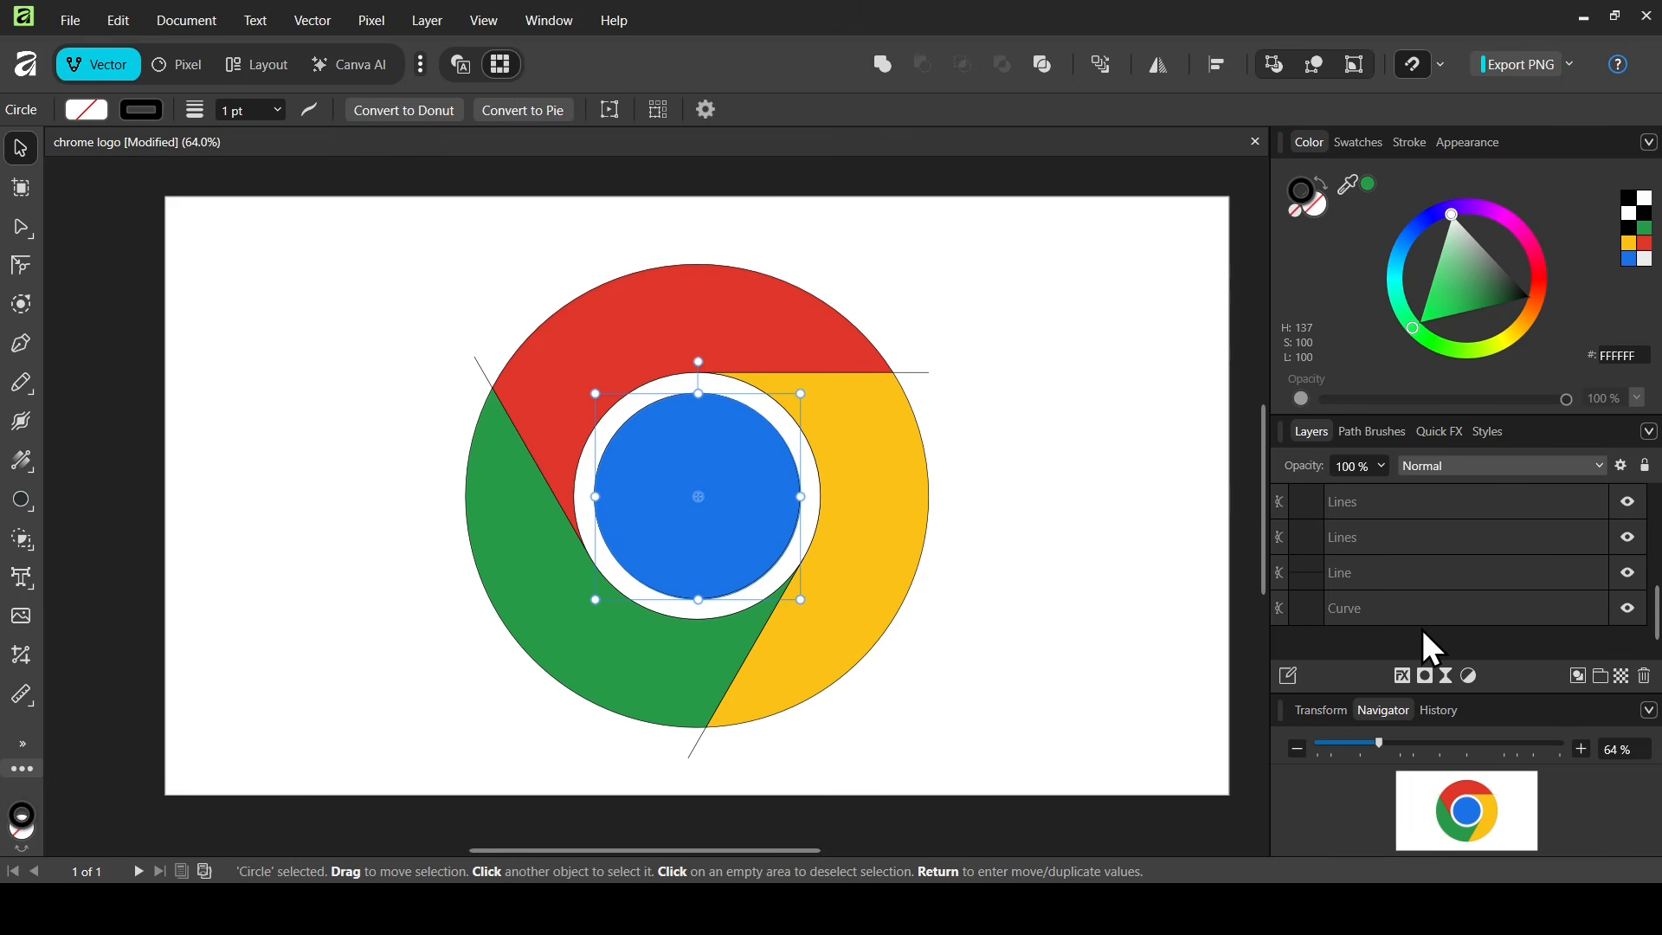
{"action": "key", "text": "ctrl+a"}
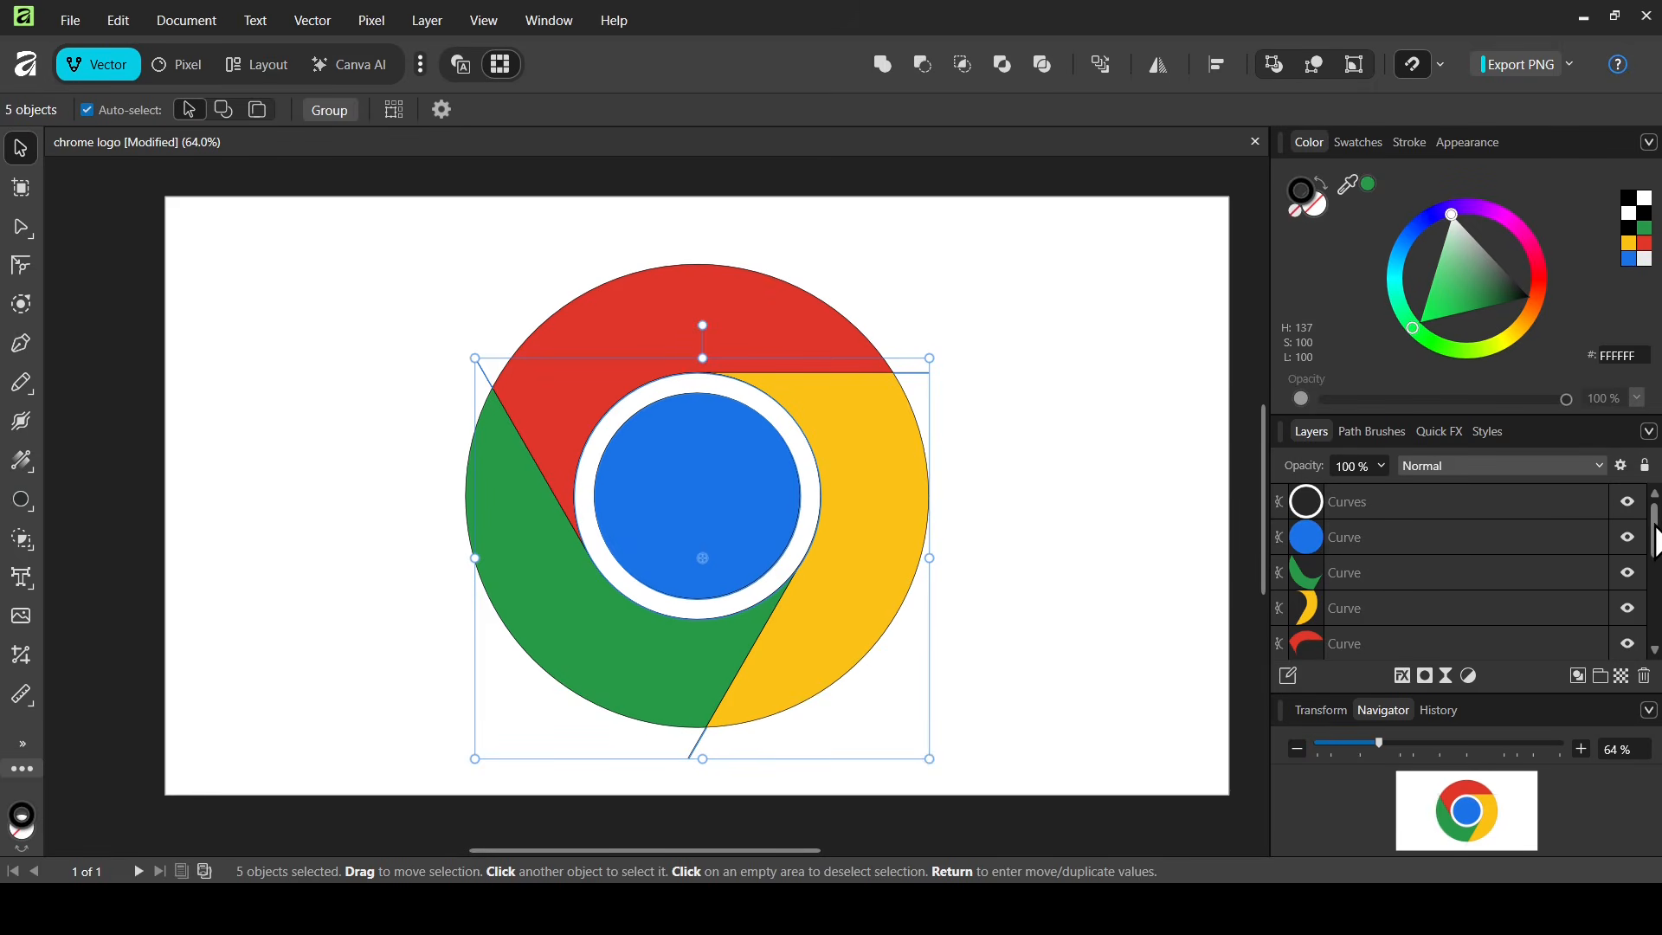
Delete the construction layers, group the five logo shapes and set their stroke to 0 pt
{"action": "scroll", "coordinate": [1656, 540], "scroll_direction": "down", "scroll_amount": 2}
{"action": "left_click", "coordinate": [1644, 677]}
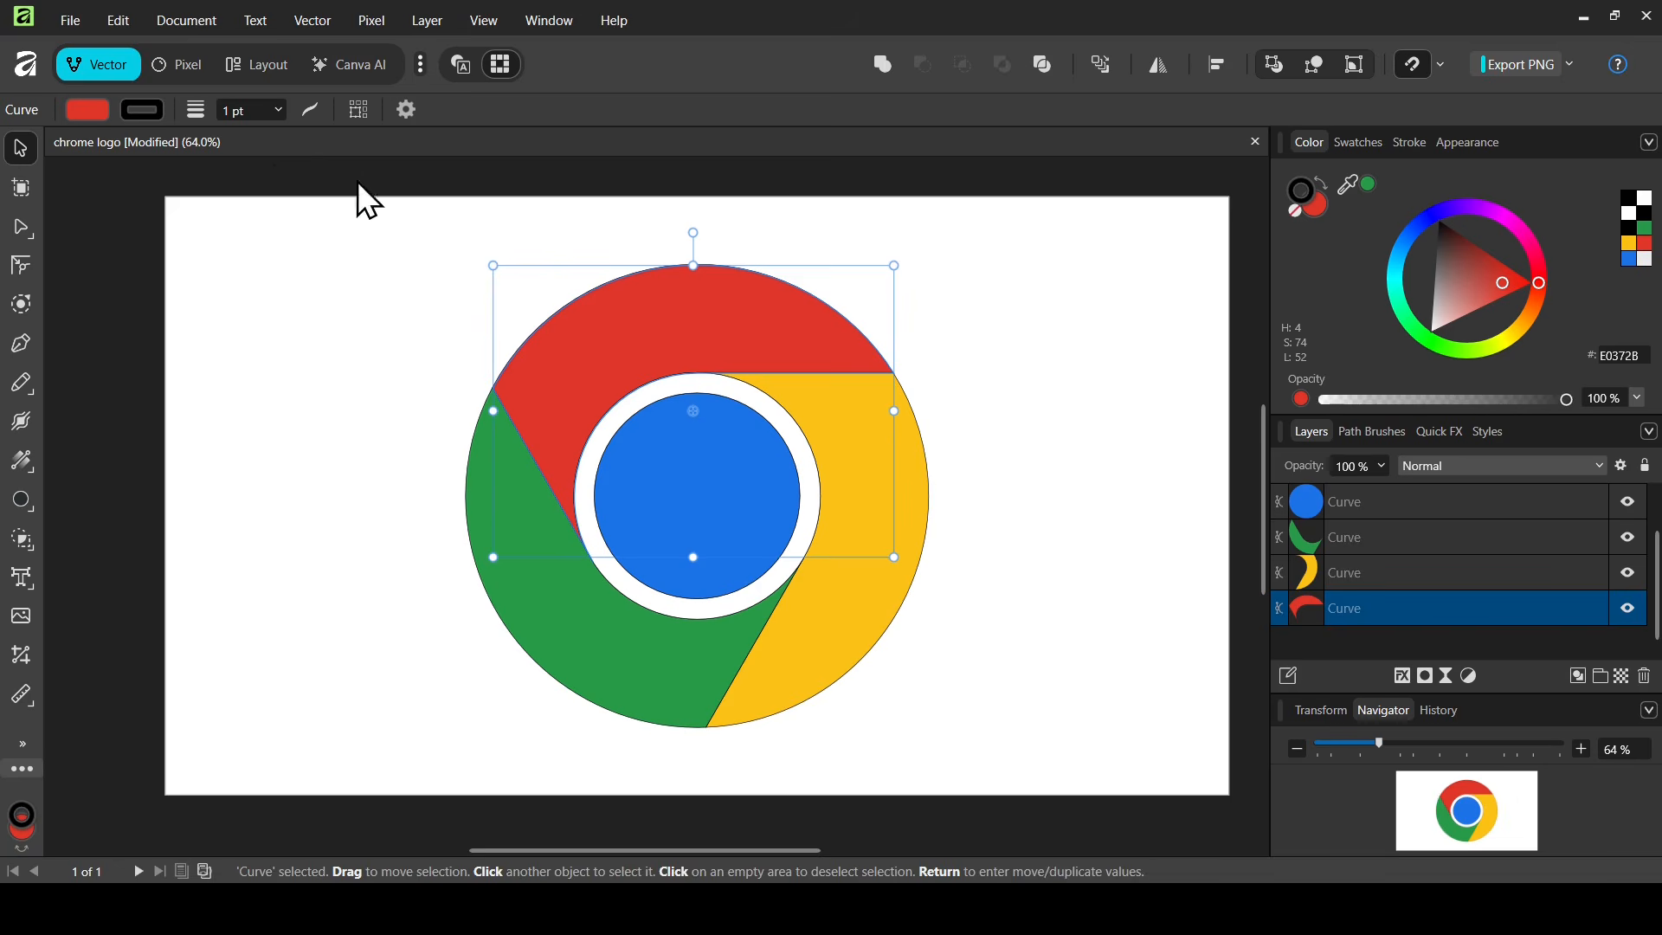
{"action": "left_click_drag", "start_coordinate": [381, 221], "coordinate": [1039, 793]}
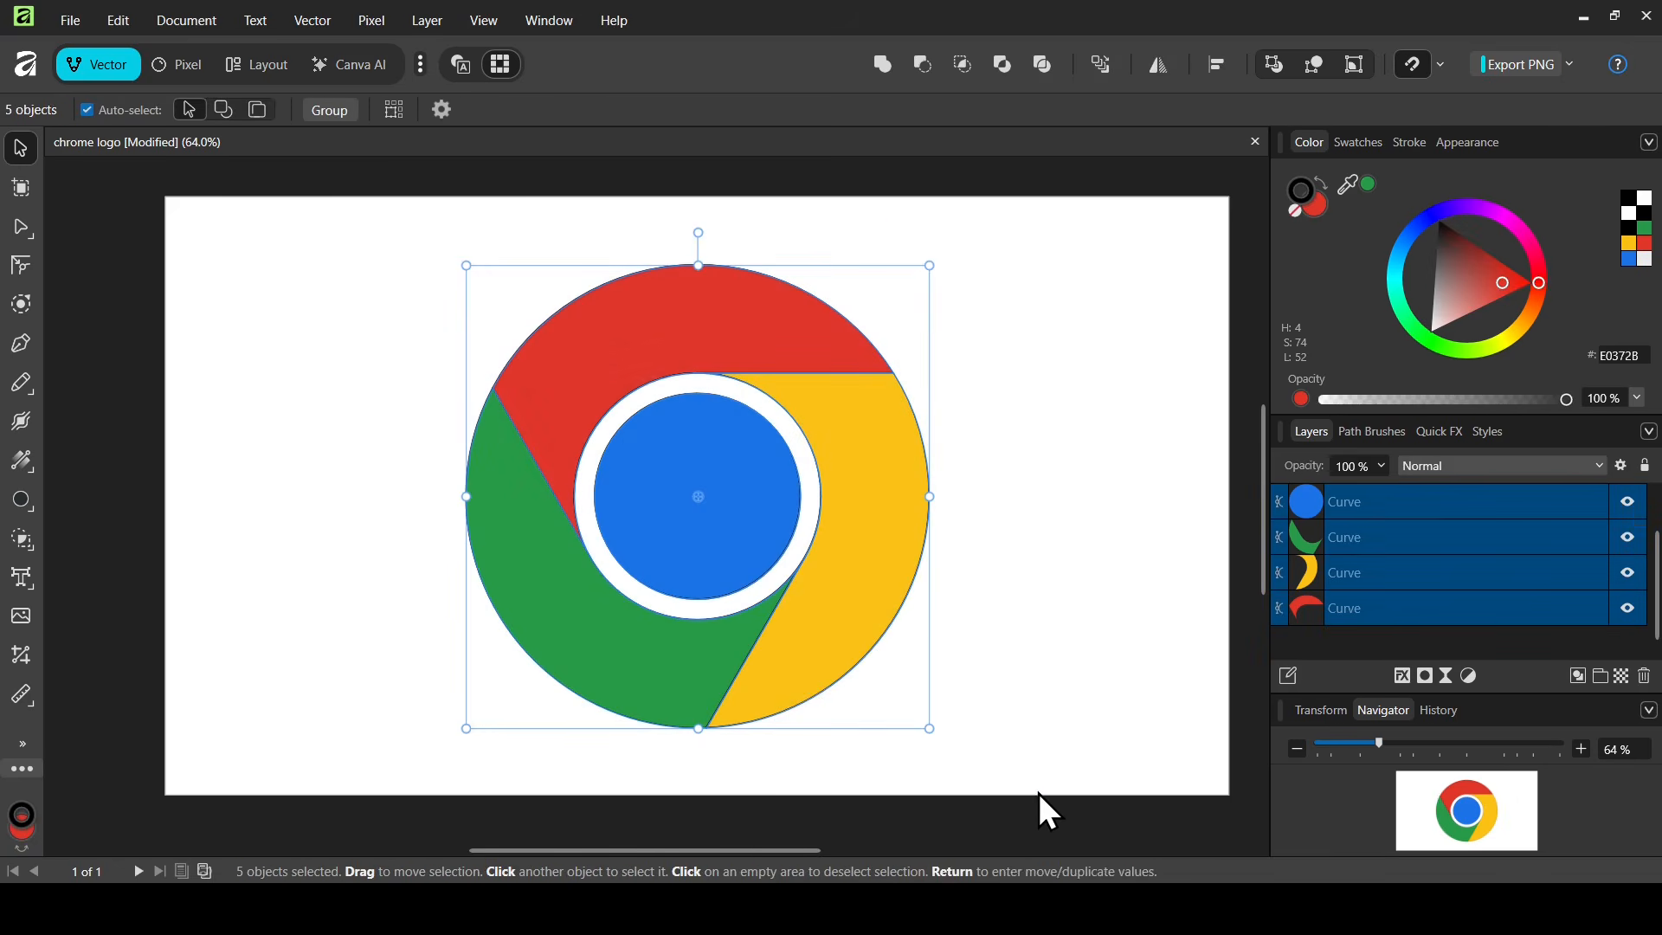
{"action": "left_click", "coordinate": [340, 111]}
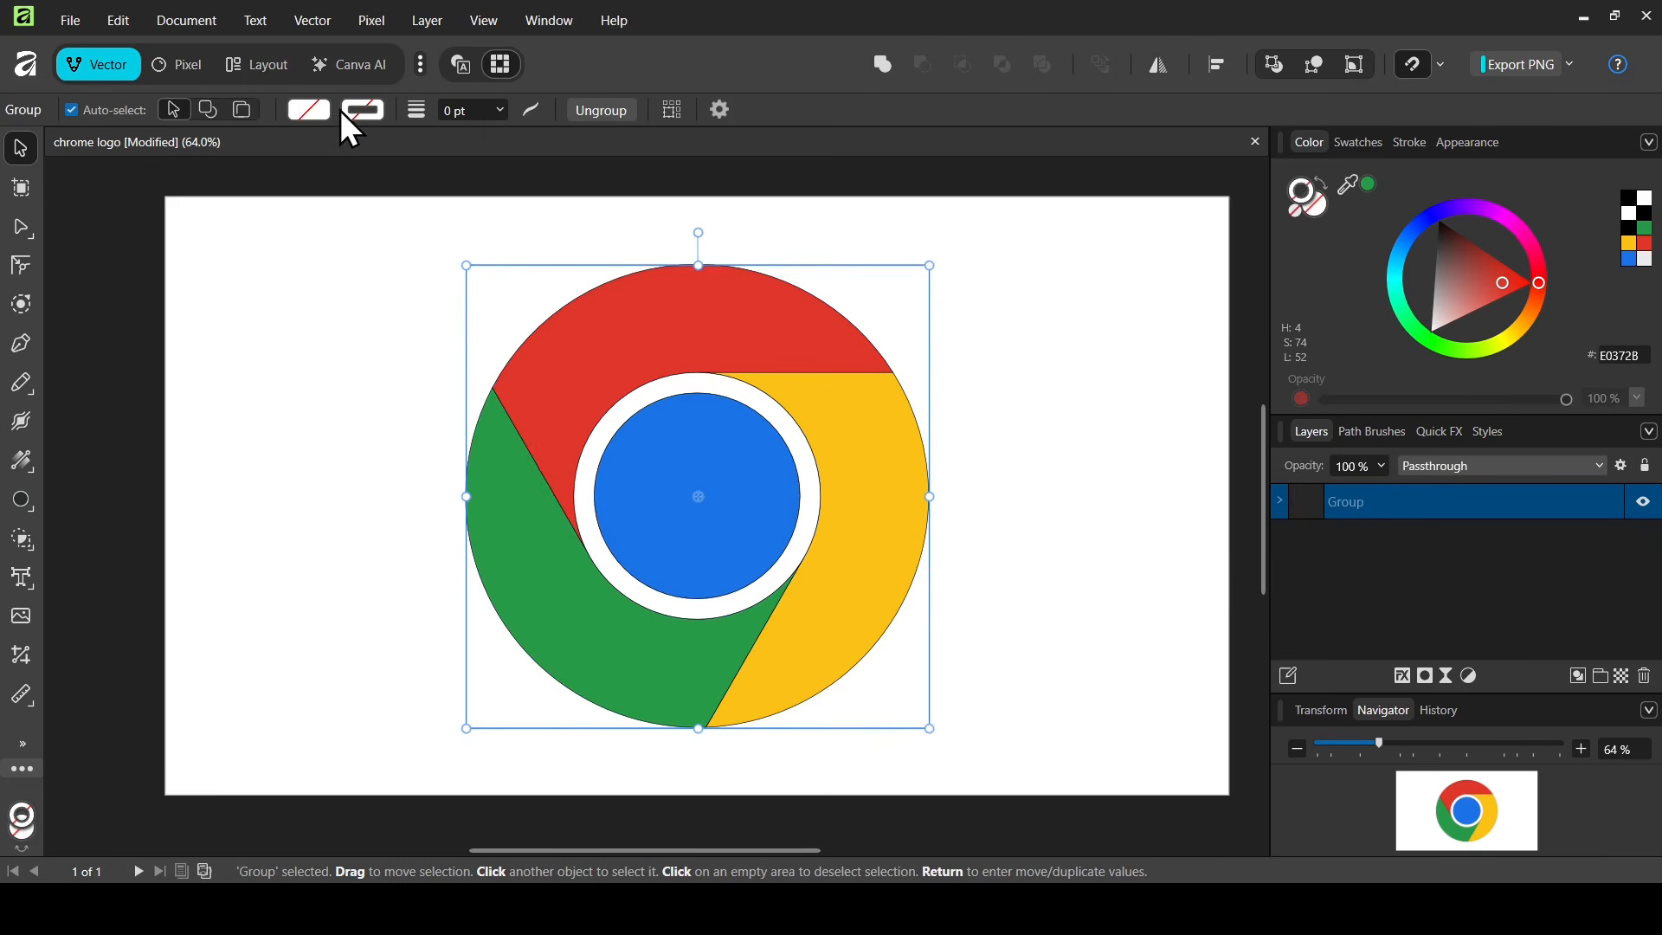
{"action": "left_click", "coordinate": [500, 111]}
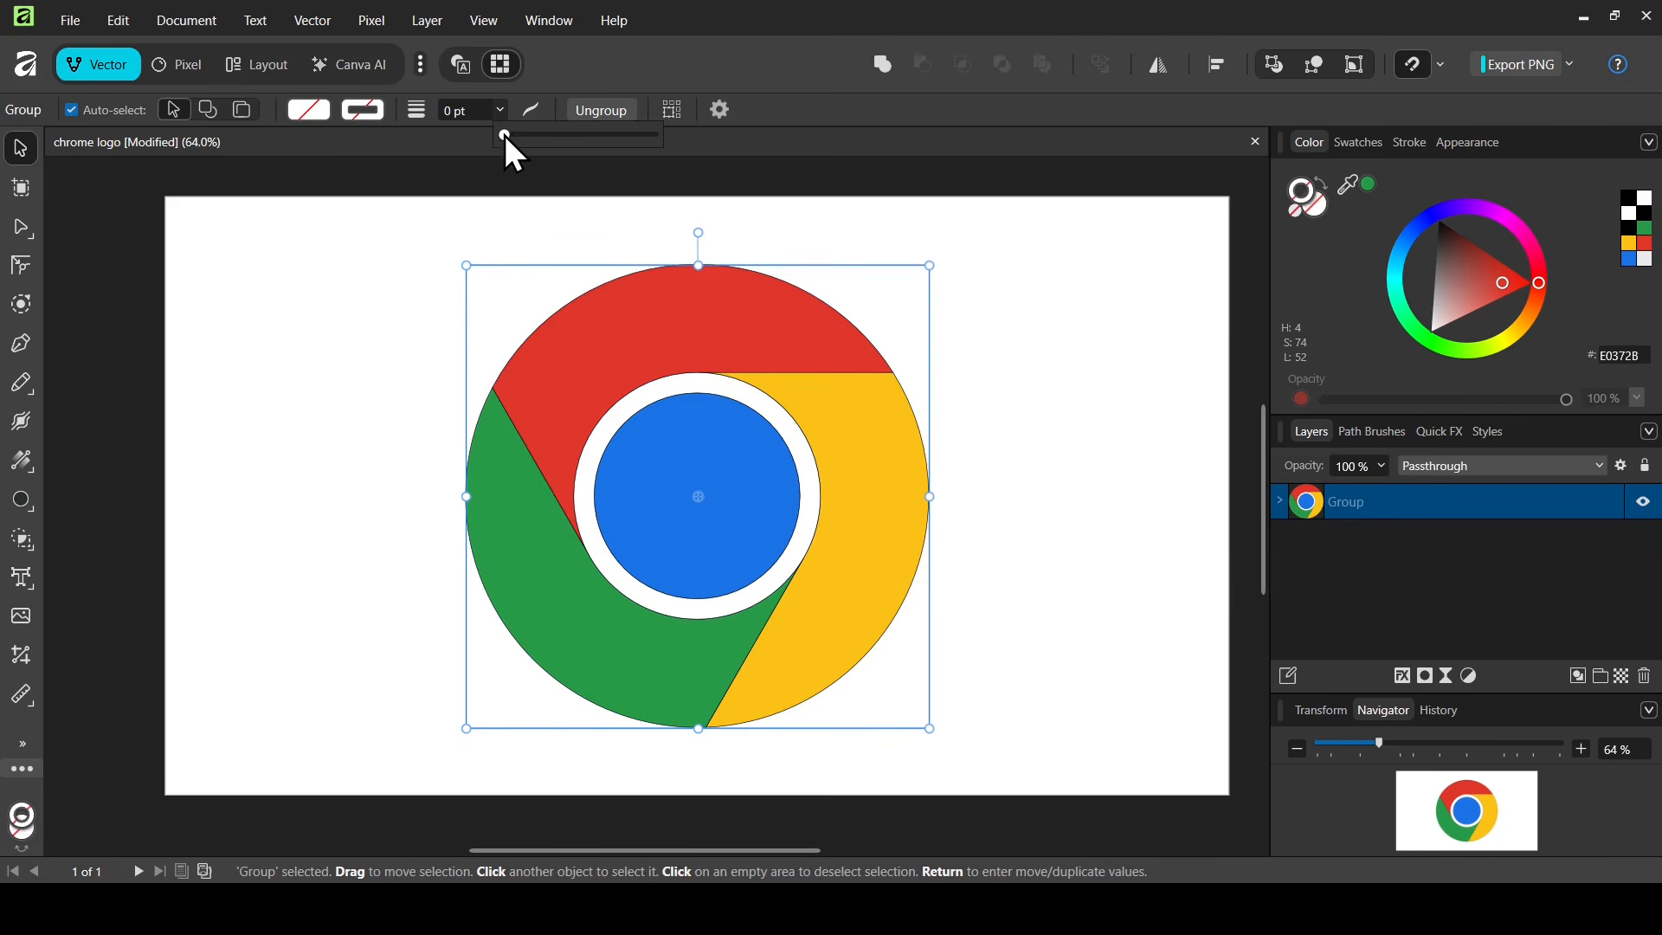
{"action": "mouse_move", "coordinate": [506, 135]}
{"action": "left_mouse_down"}
{"action": "mouse_move", "coordinate": [586, 135]}
{"action": "mouse_move", "coordinate": [469, 139]}
{"action": "left_mouse_up"}
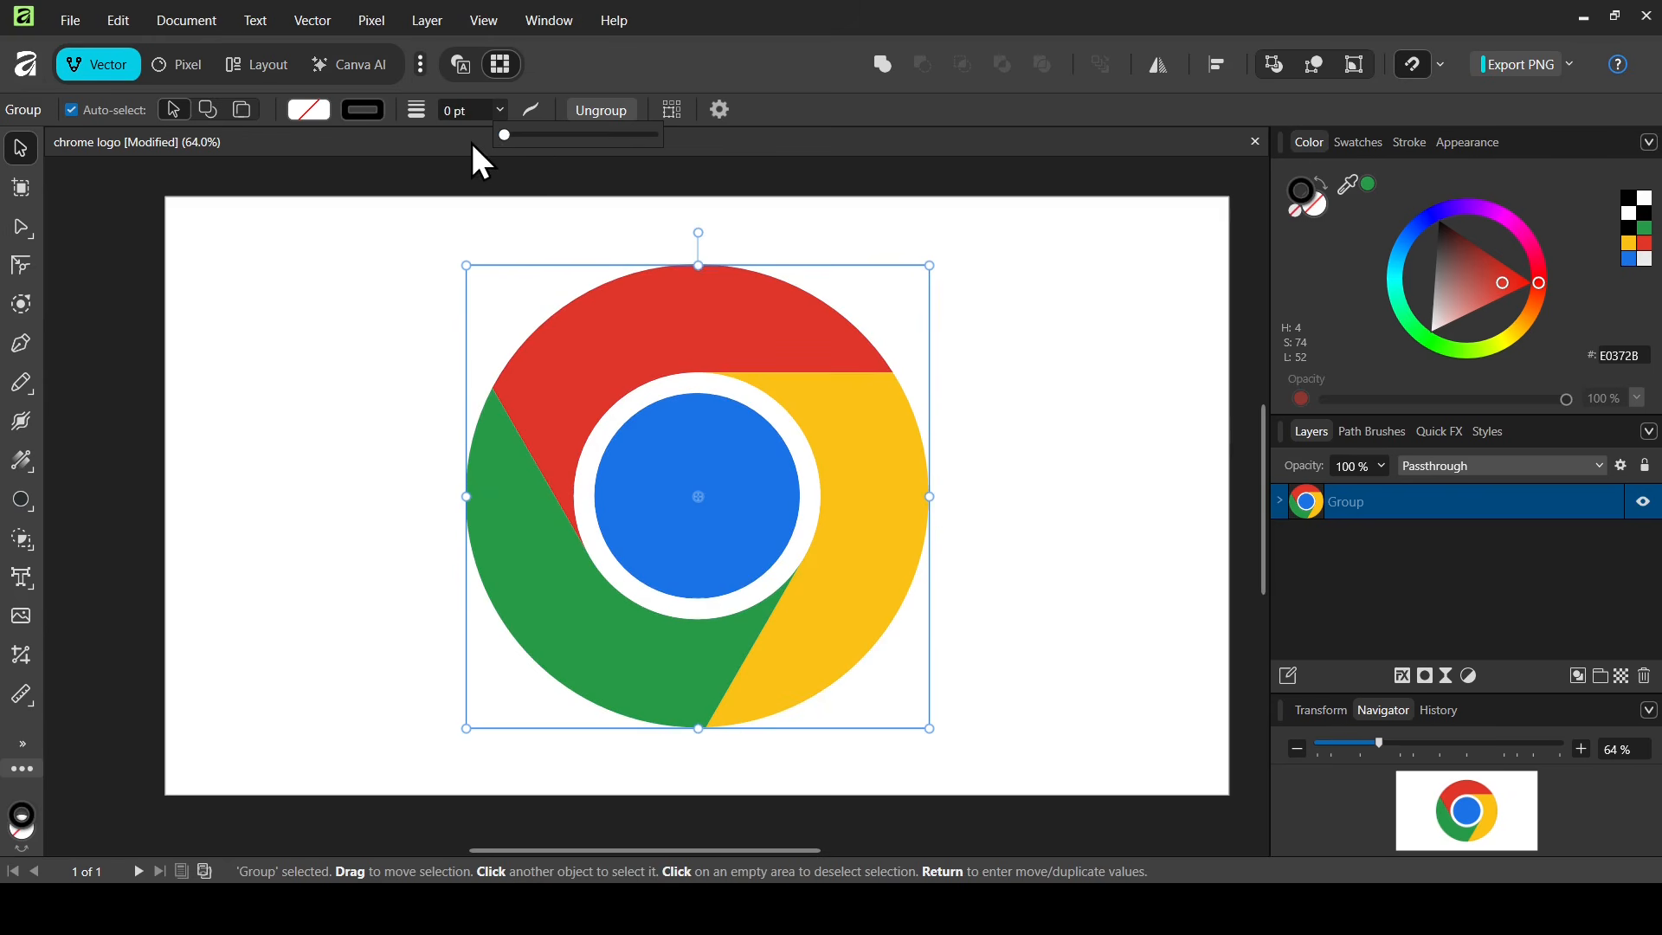